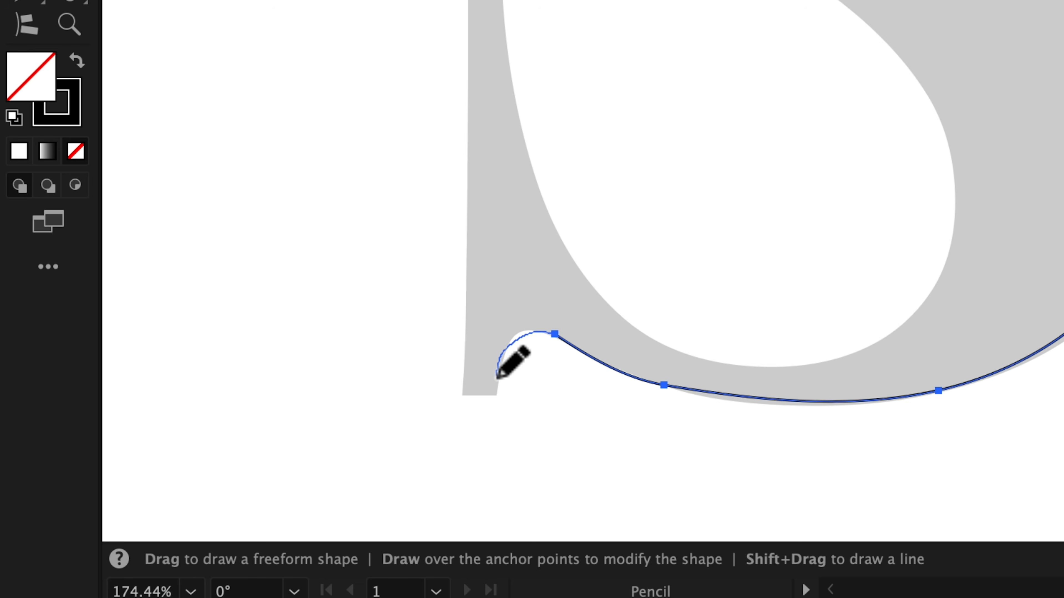
Trace the lower outer edge and the lower inner edge of the gray S freehand with the Pencil tool
mouse_move(852, 14)
mouse_down()
mouse_move(913, 311)
mouse_move(706, 357)
mouse_up()
drag(326, 432, 326, 432)
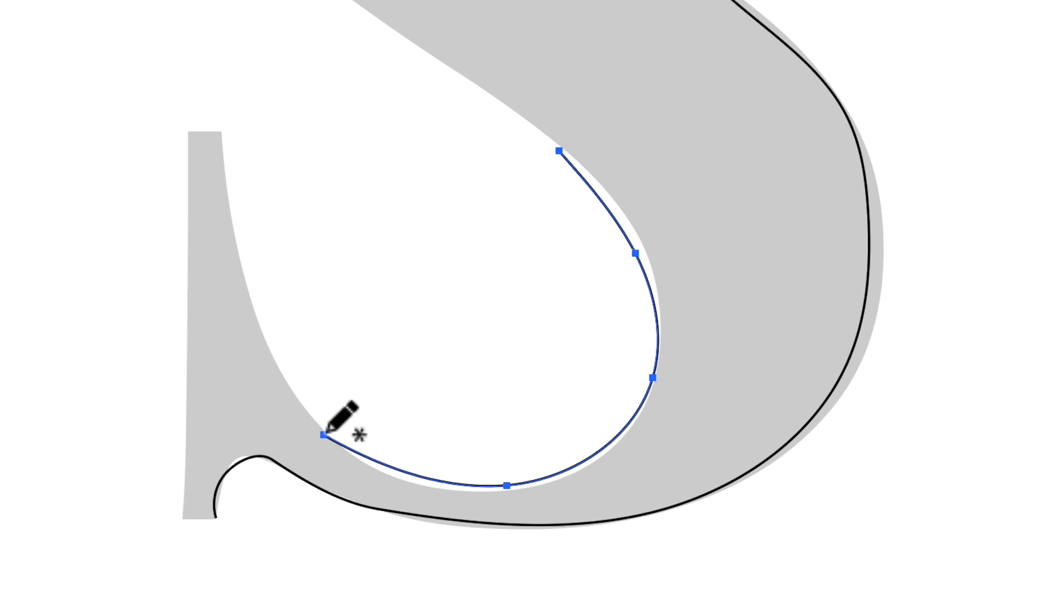
mouse_move(263, 332)
mouse_down()
mouse_move(220, 234)
mouse_move(217, 153)
mouse_up()
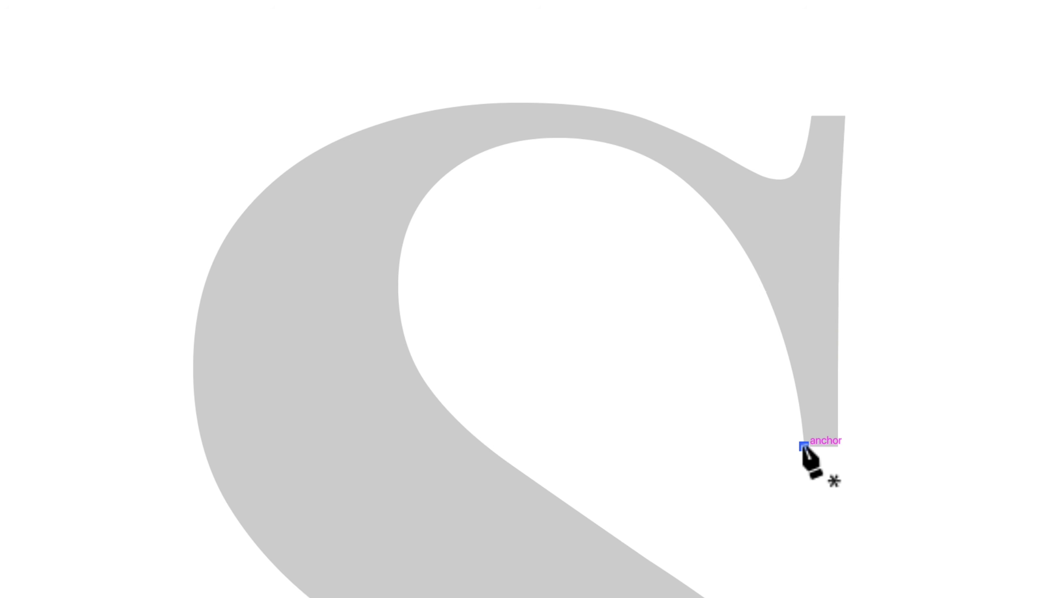
Start a Pen path at the upper serif's lower inner corner and place straight-segment anchors around the S's upper inner contour
click(803, 447)
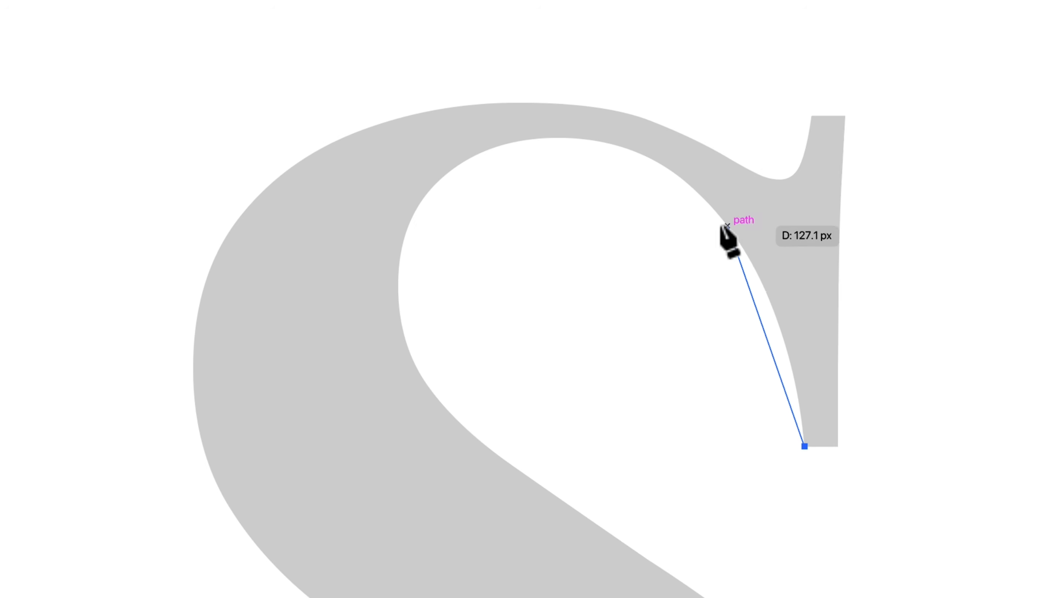
click(702, 197)
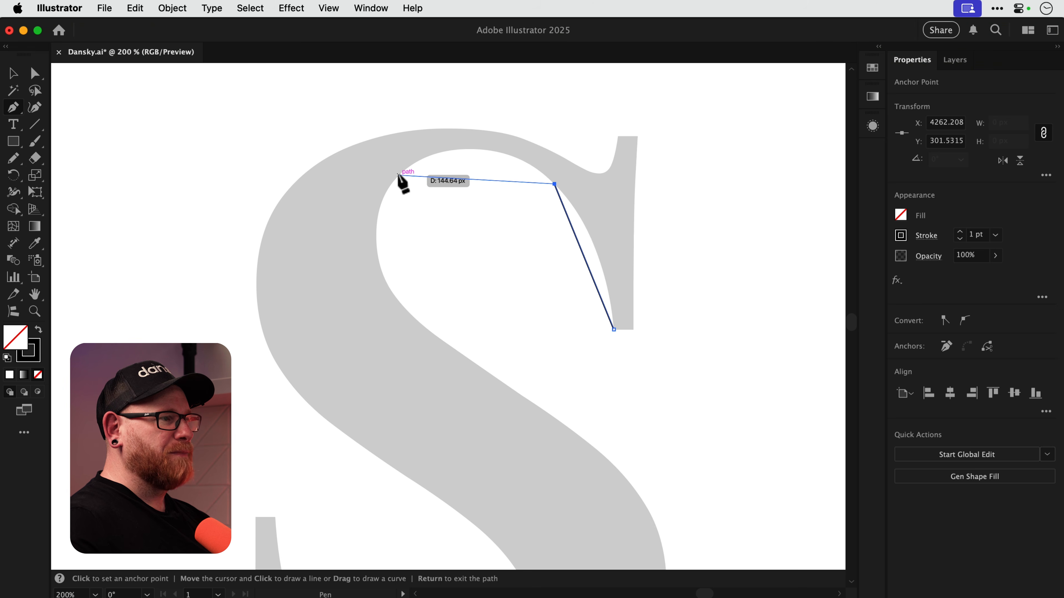
click(398, 175)
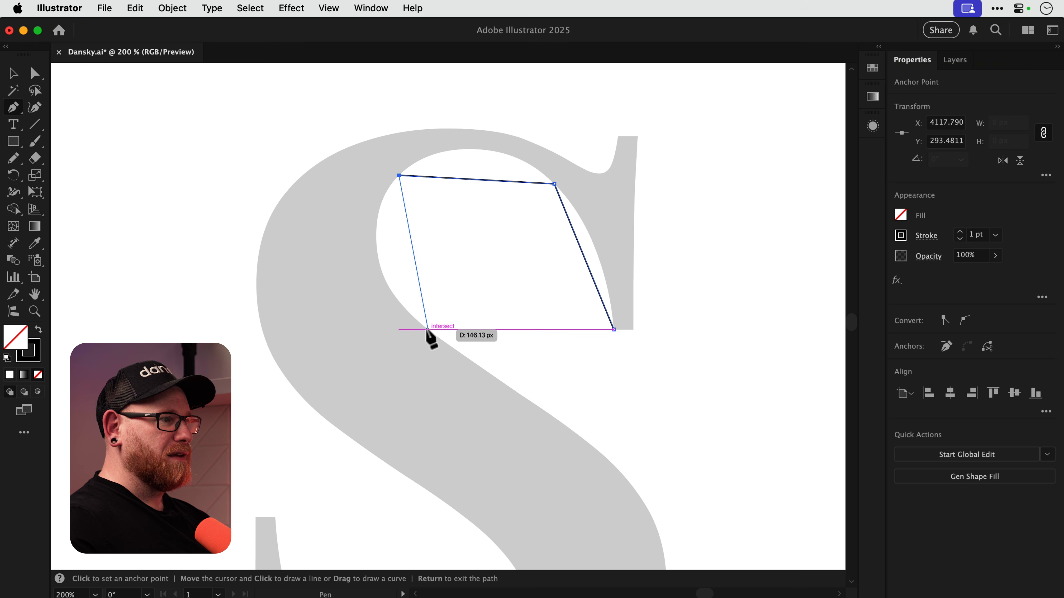
click(427, 329)
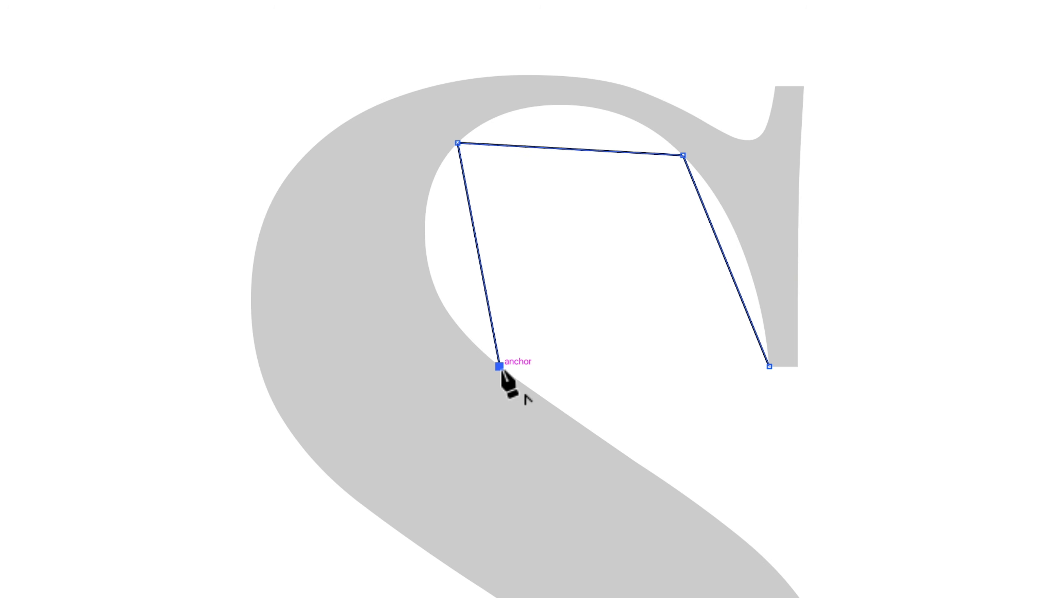
Sketch sample freehand curves with the Pencil tool in the empty area beside the S
key(n)
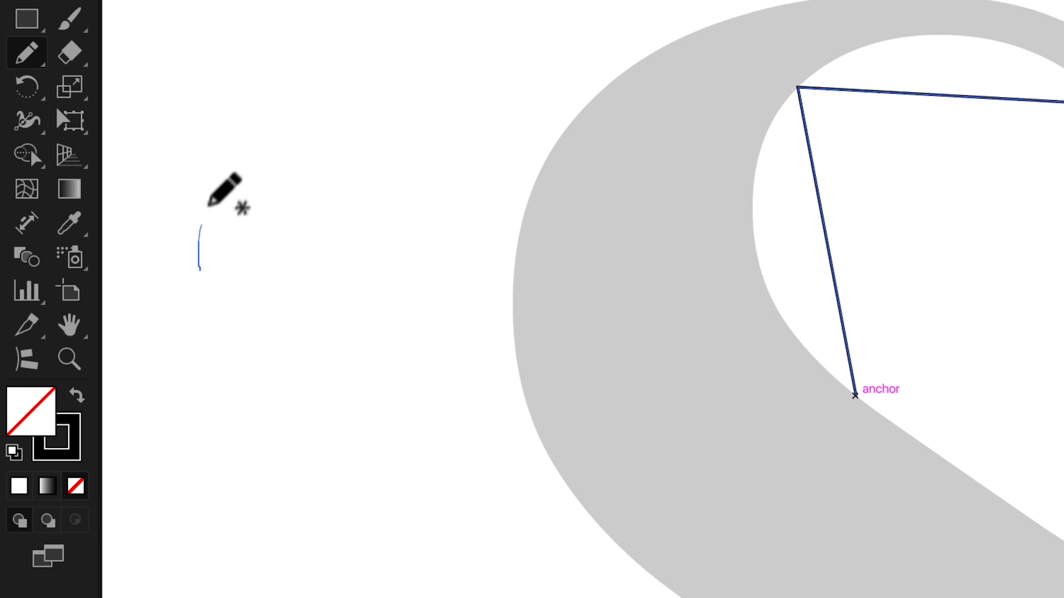
mouse_move(208, 205)
mouse_down()
mouse_move(247, 158)
mouse_move(395, 149)
mouse_move(454, 226)
mouse_move(459, 295)
mouse_up()
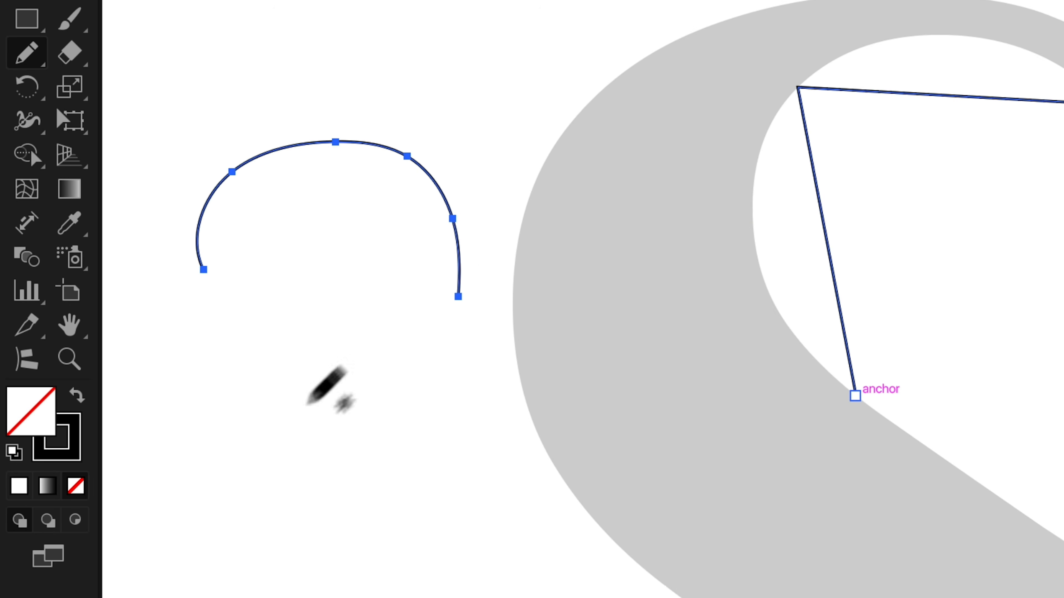
mouse_move(230, 451)
mouse_down()
mouse_move(299, 298)
mouse_move(449, 446)
mouse_up()
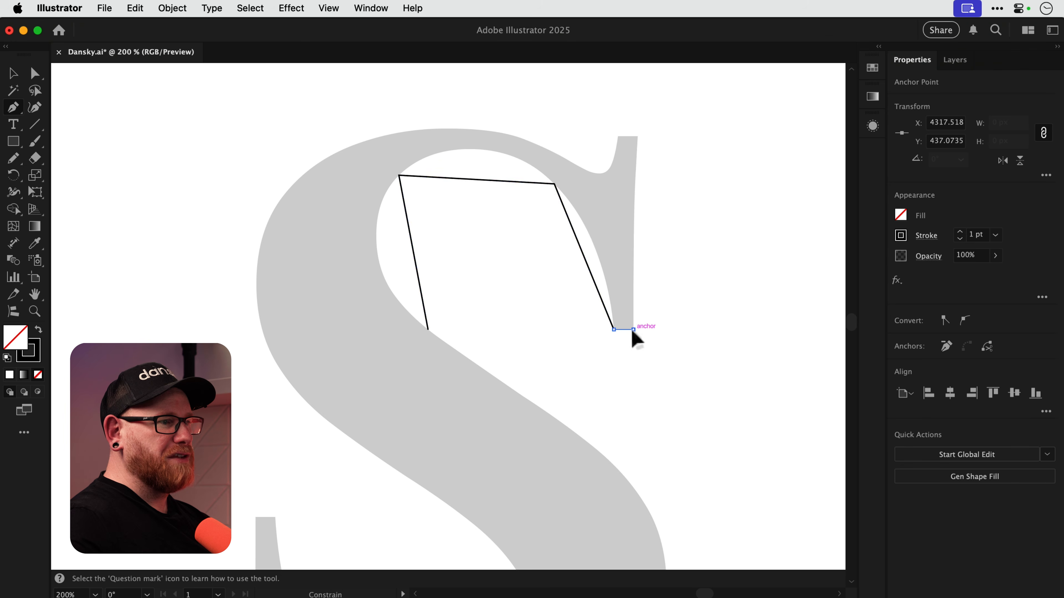
Continue the Pen path from its serif end with anchors on the upper serif's remaining three corners
click(633, 330)
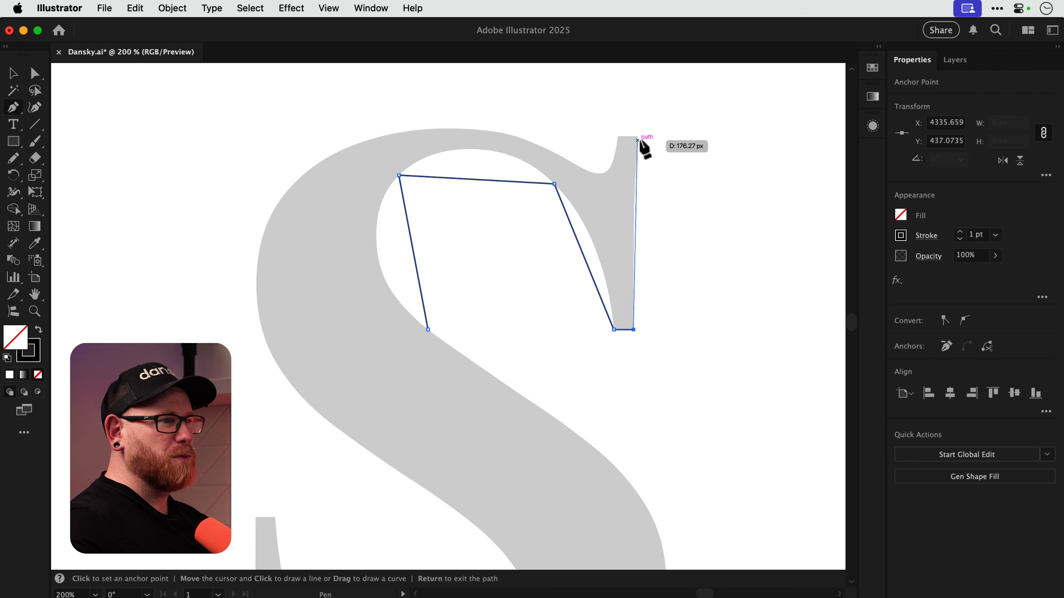
click(637, 136)
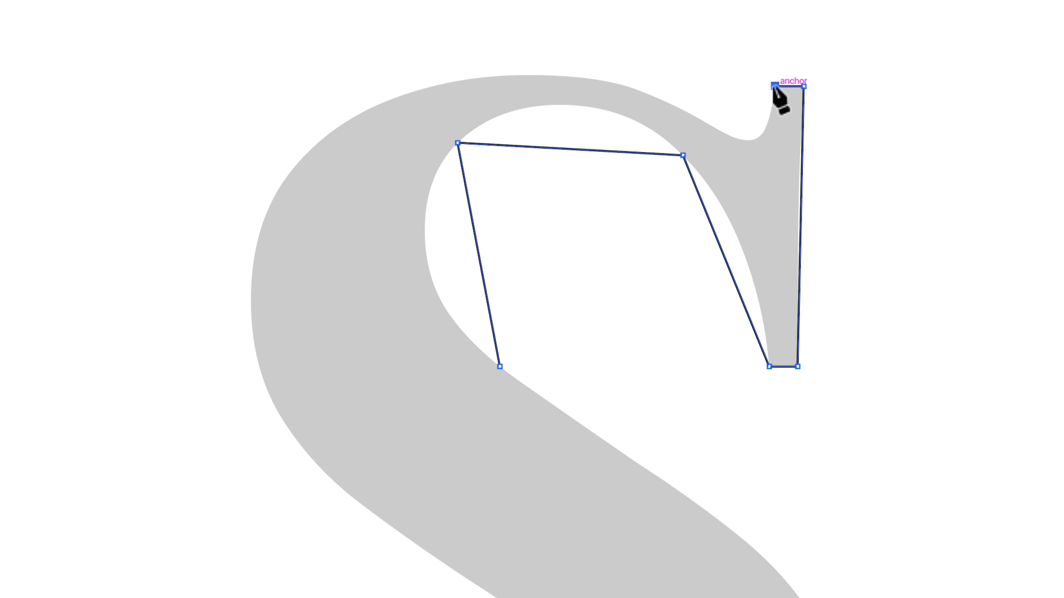
click(618, 137)
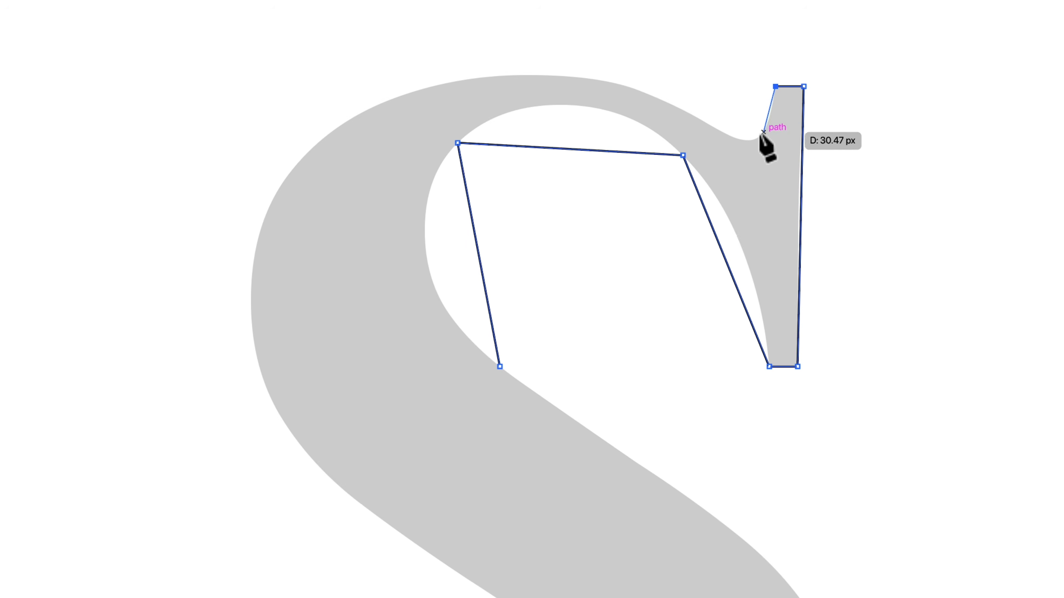
Extend the path with straight segments from the serif notch over the top and down the outer edge of the S
click(753, 139)
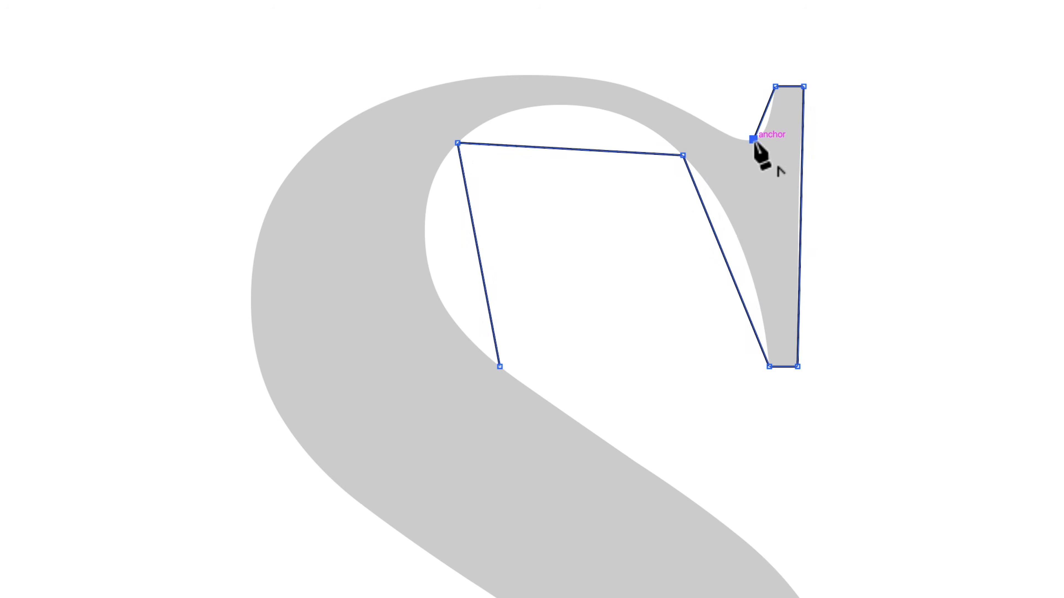
click(711, 126)
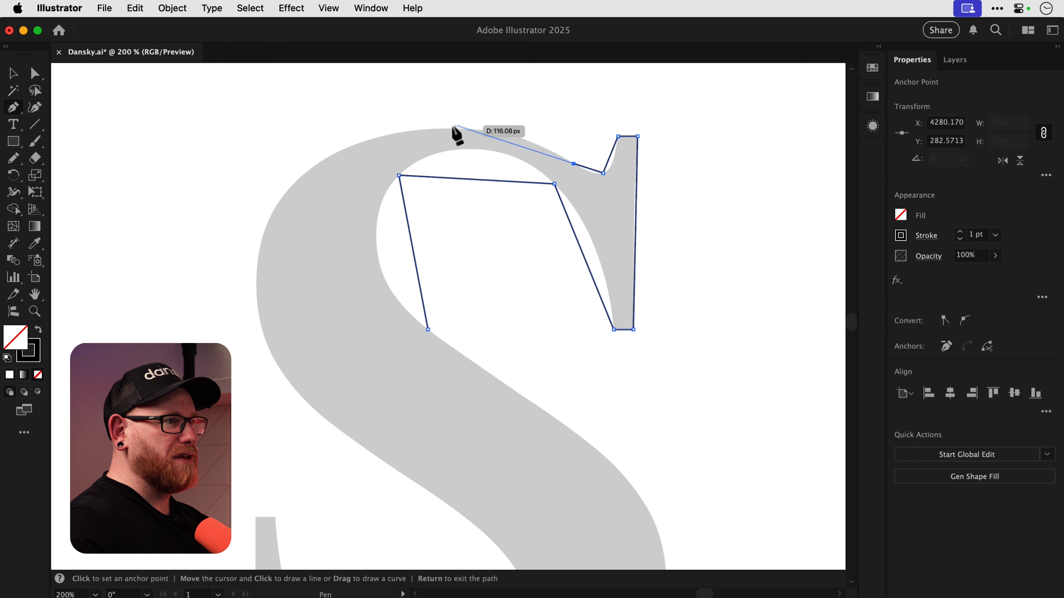
click(455, 129)
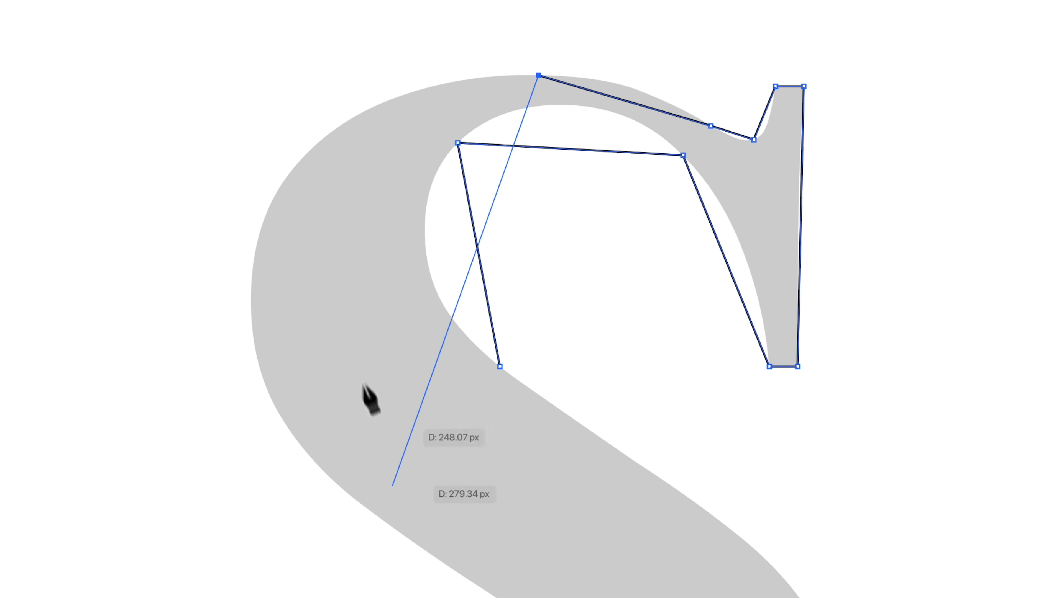
click(265, 216)
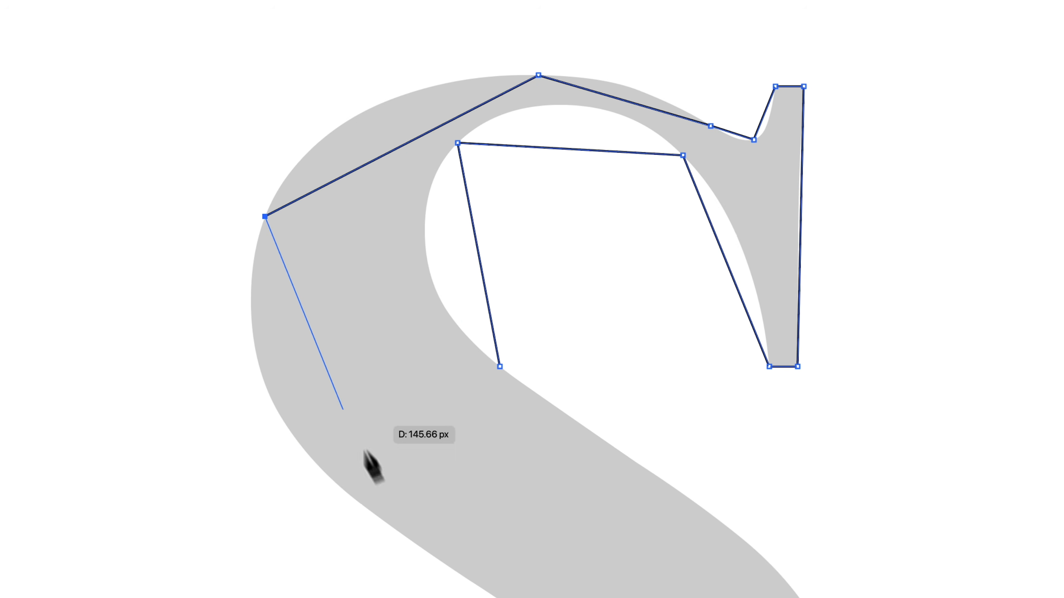
click(385, 522)
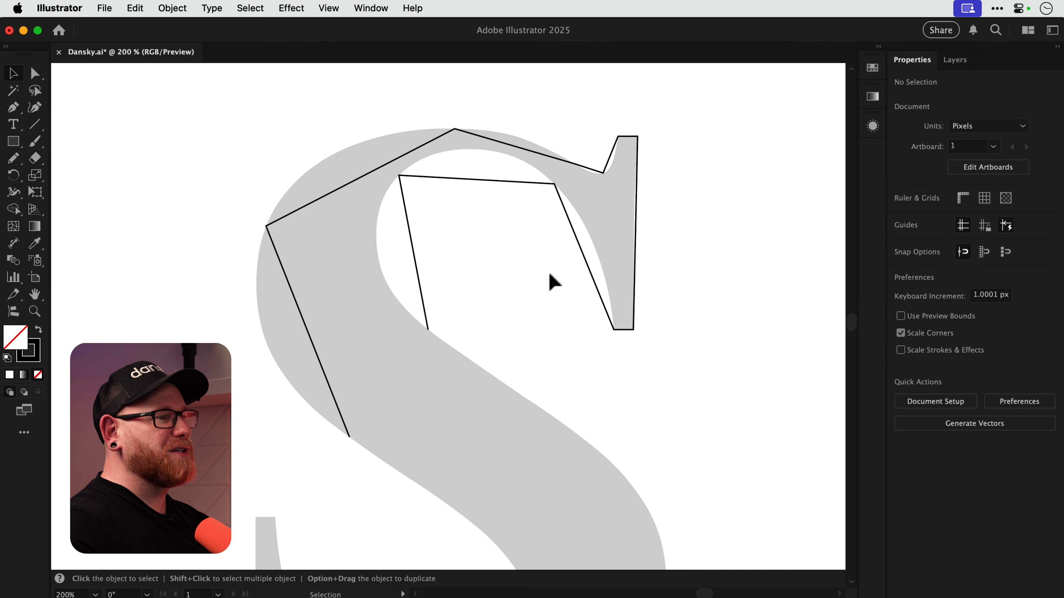
Select the path and bend its inner segment beside the upper serif onto the S's edge with the Anchor Point tool
click(580, 253)
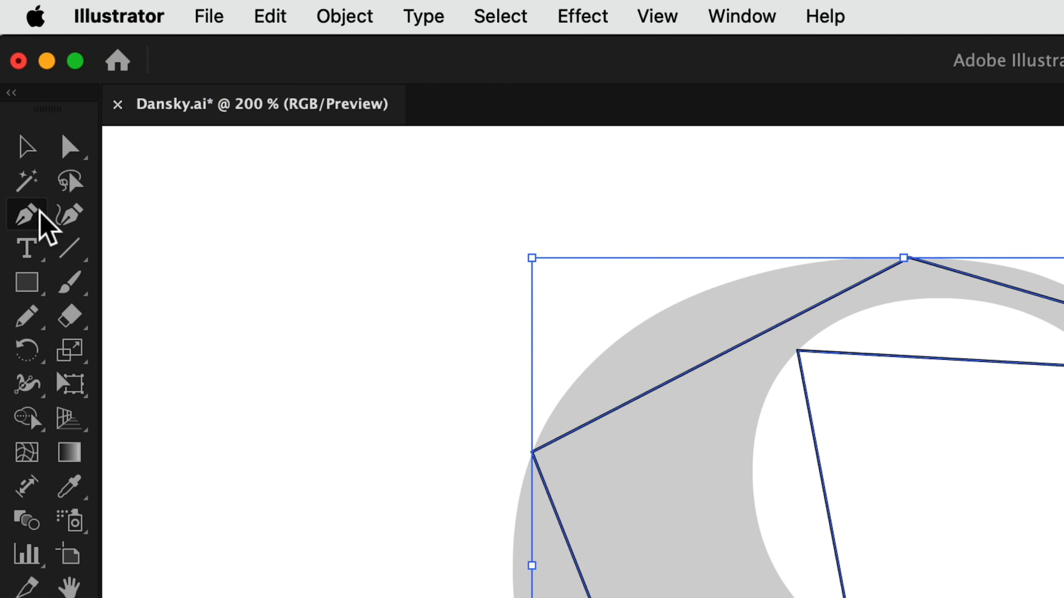
click(19, 107)
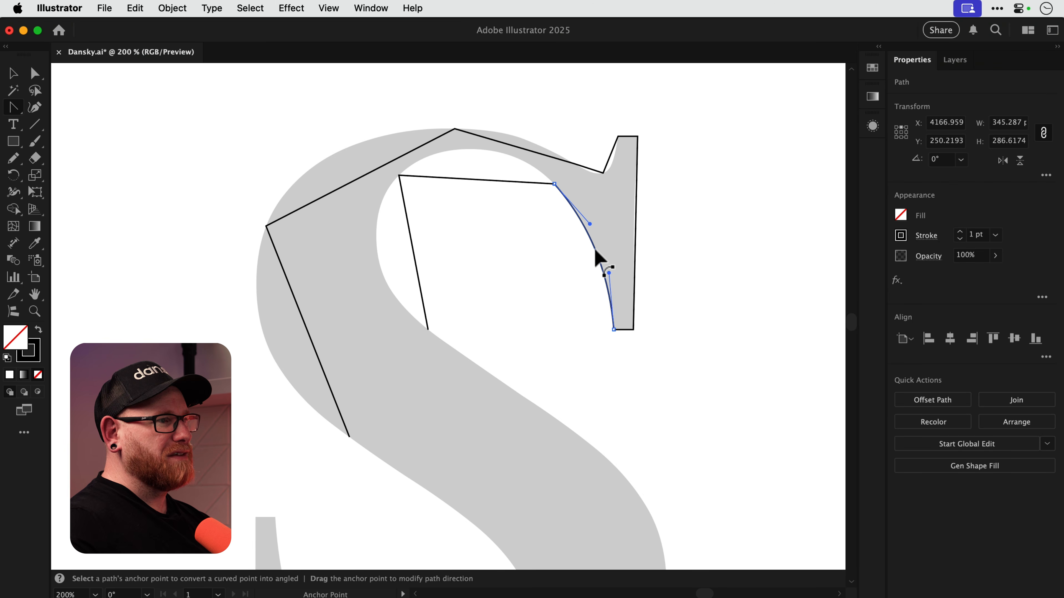
click(597, 250)
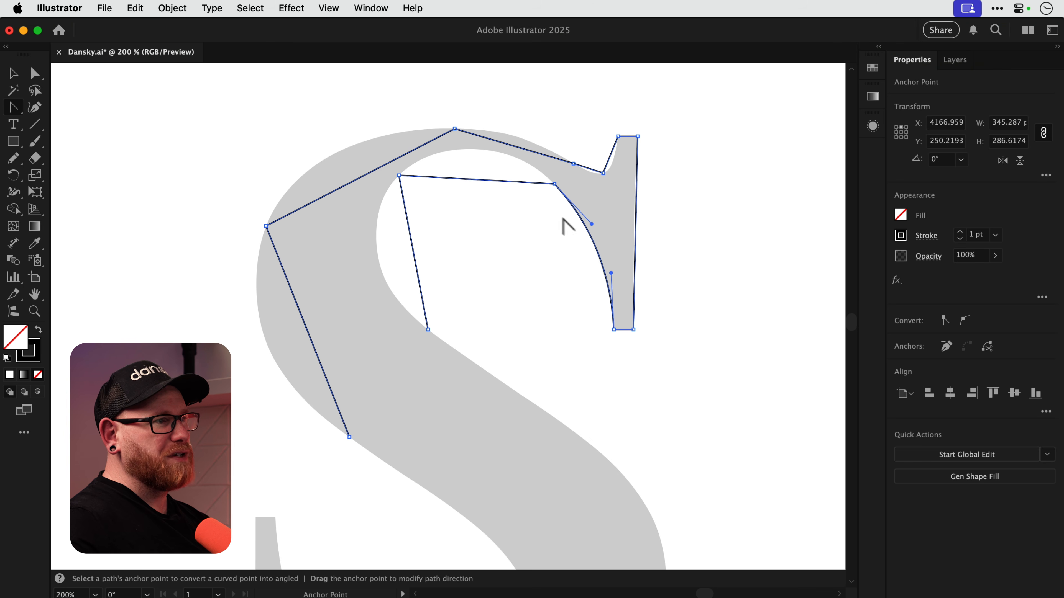
Try bending the two remaining straight inner segments onto the S's curve with the Anchor Point tool, and undo those bends
drag(527, 182, 527, 171)
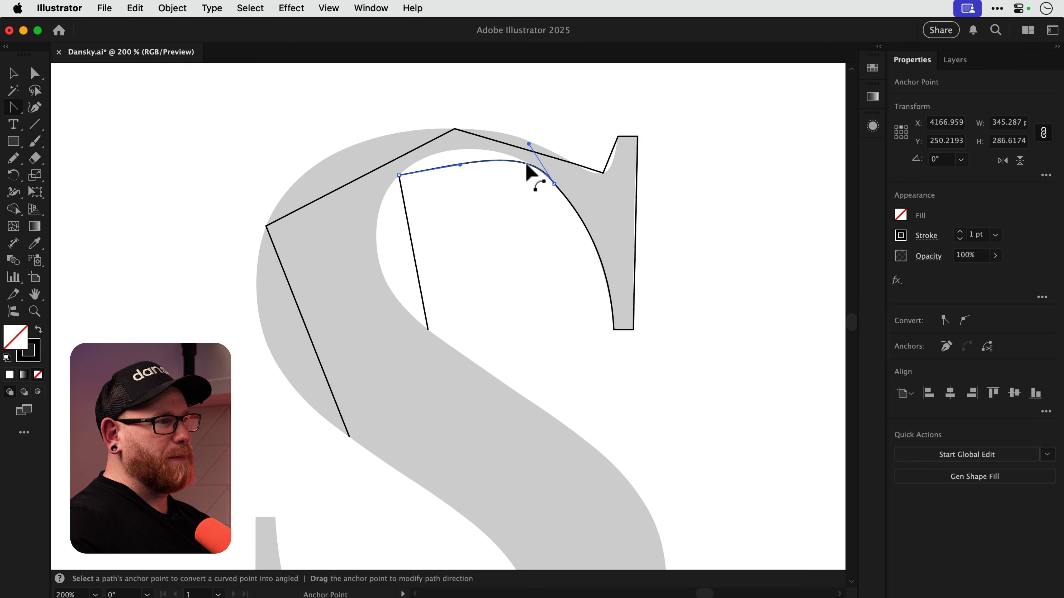
key(super+z)
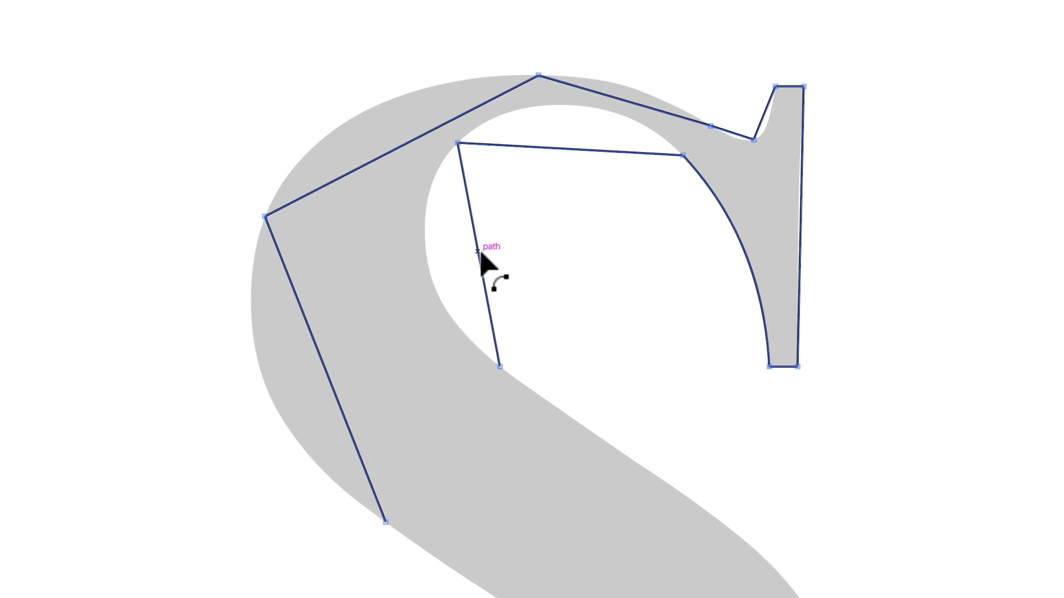
drag(478, 253, 440, 272)
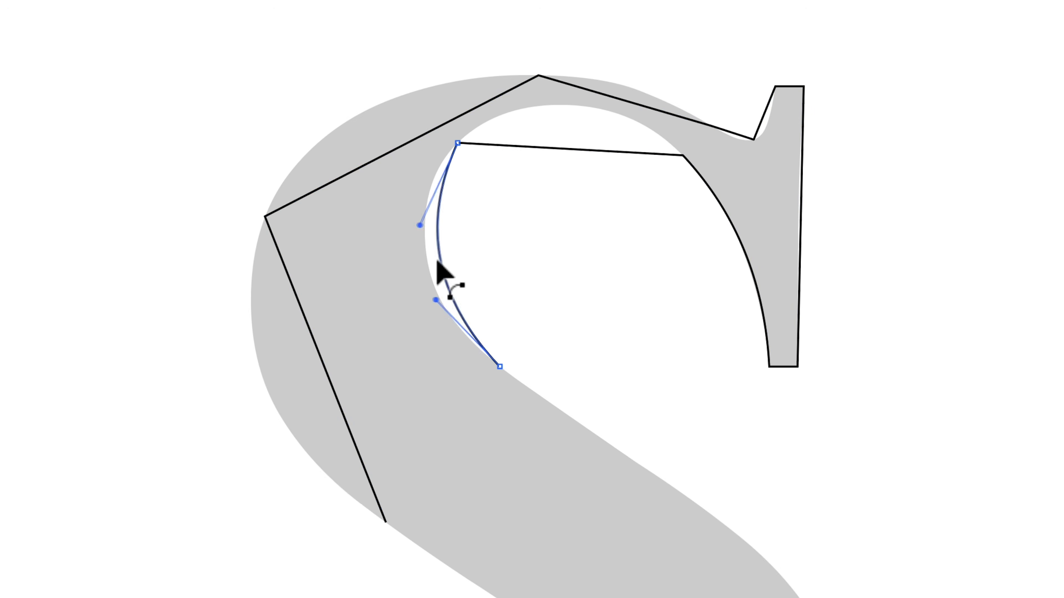
drag(563, 147, 570, 119)
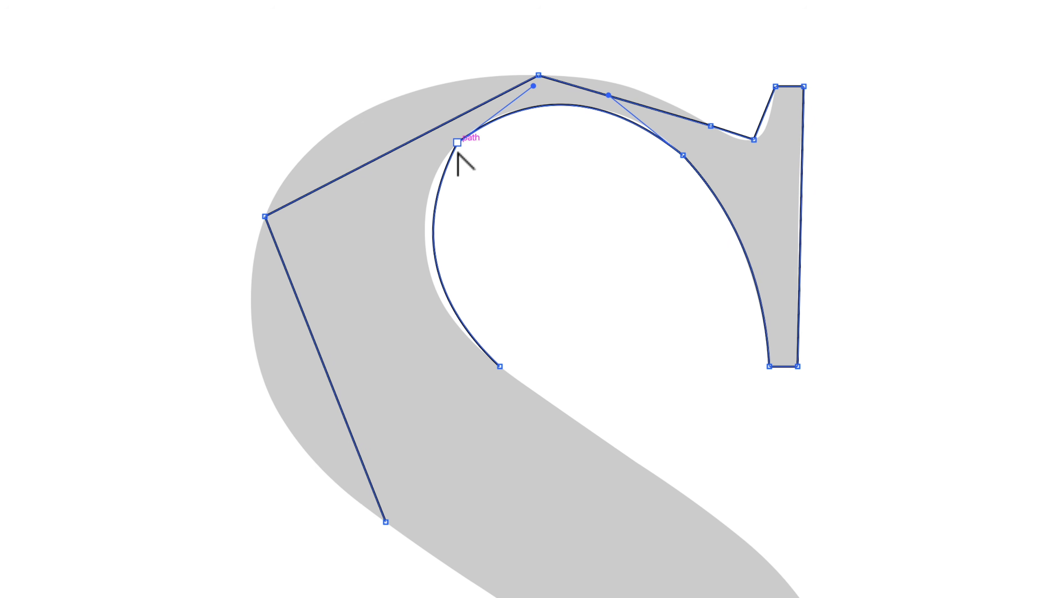
key(v)
key(super+z)
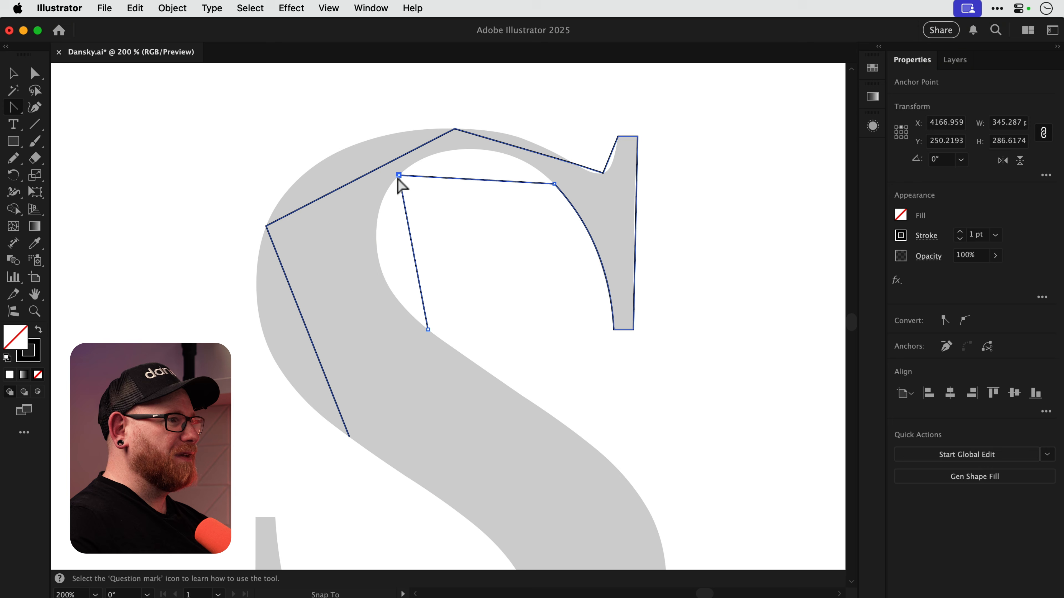
Pull smooth handles from the upper-left inner anchor and adjust their angle and lengths to fit both segments to the inner curve
drag(458, 142, 459, 103)
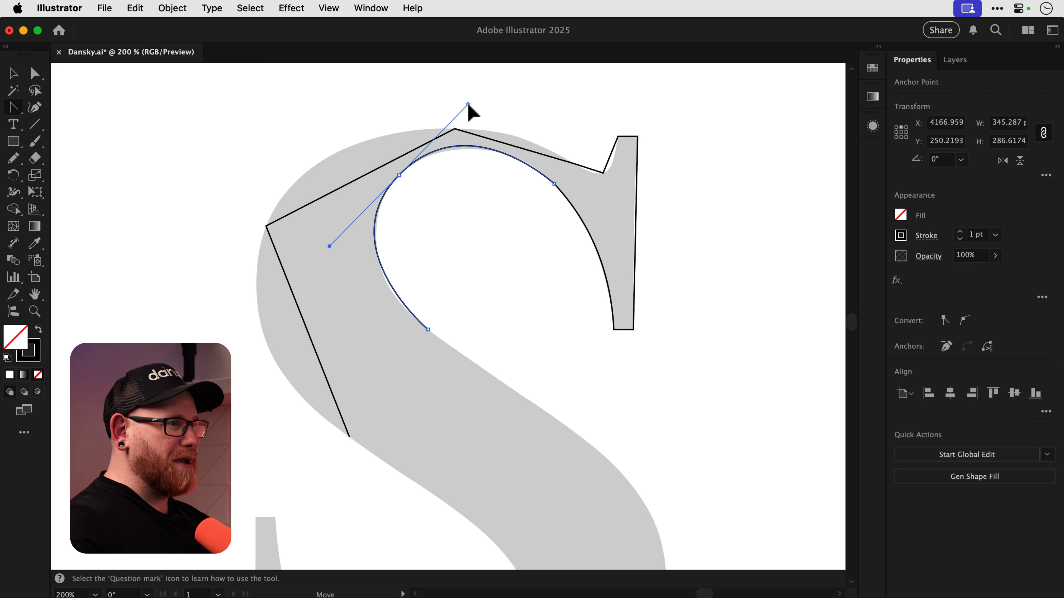
drag(469, 106, 443, 122)
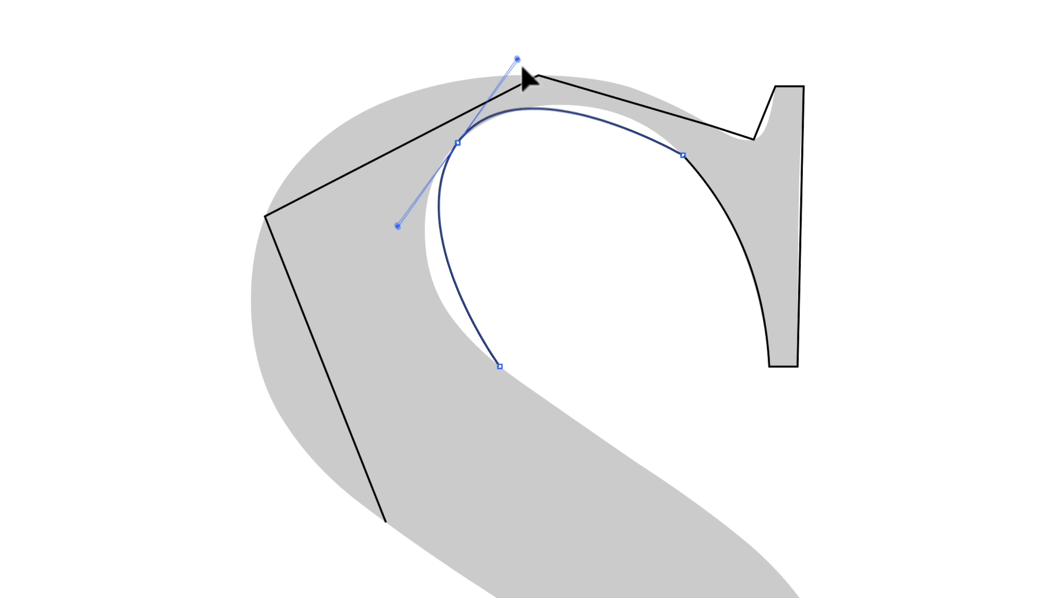
mouse_move(522, 69)
mouse_down()
mouse_move(556, 125)
mouse_move(482, 53)
mouse_move(551, 117)
mouse_move(484, 55)
mouse_move(513, 75)
mouse_up()
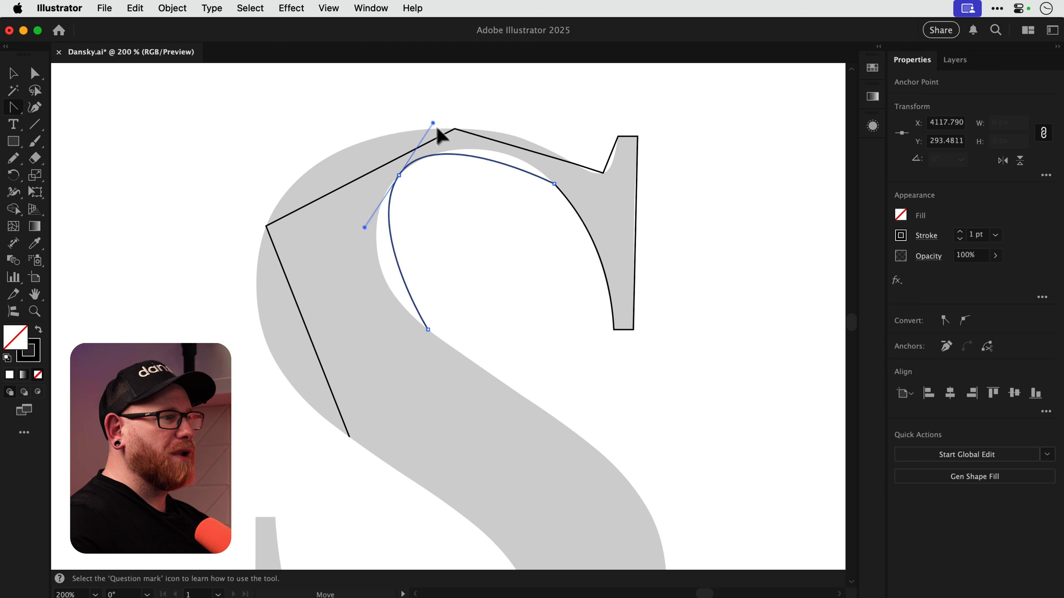
drag(437, 128, 481, 109)
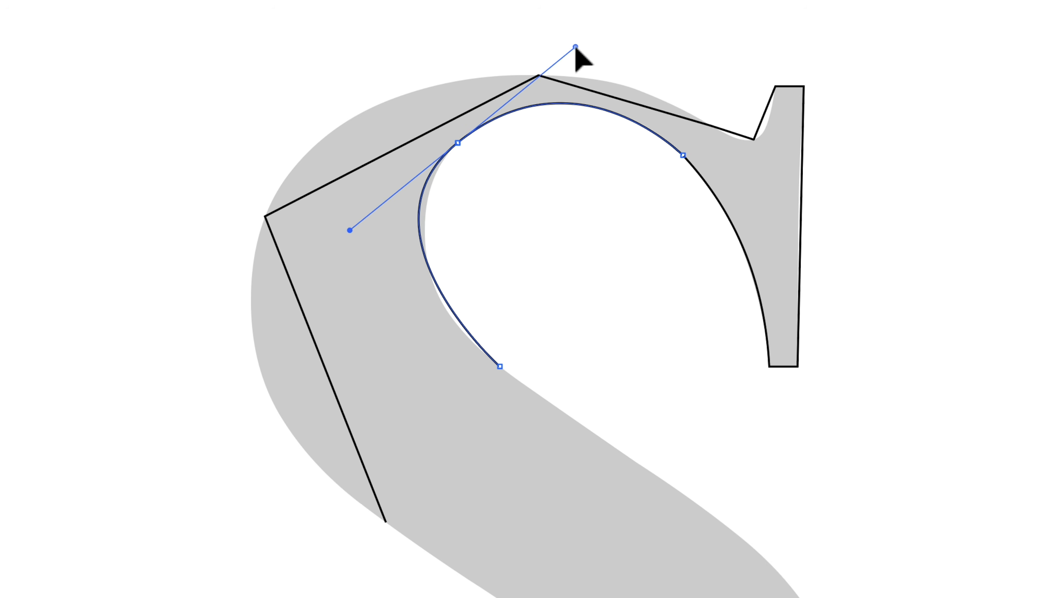
drag(575, 47, 567, 110)
mouse_move(352, 236)
mouse_down()
mouse_move(326, 152)
mouse_move(427, 356)
mouse_move(363, 246)
mouse_up()
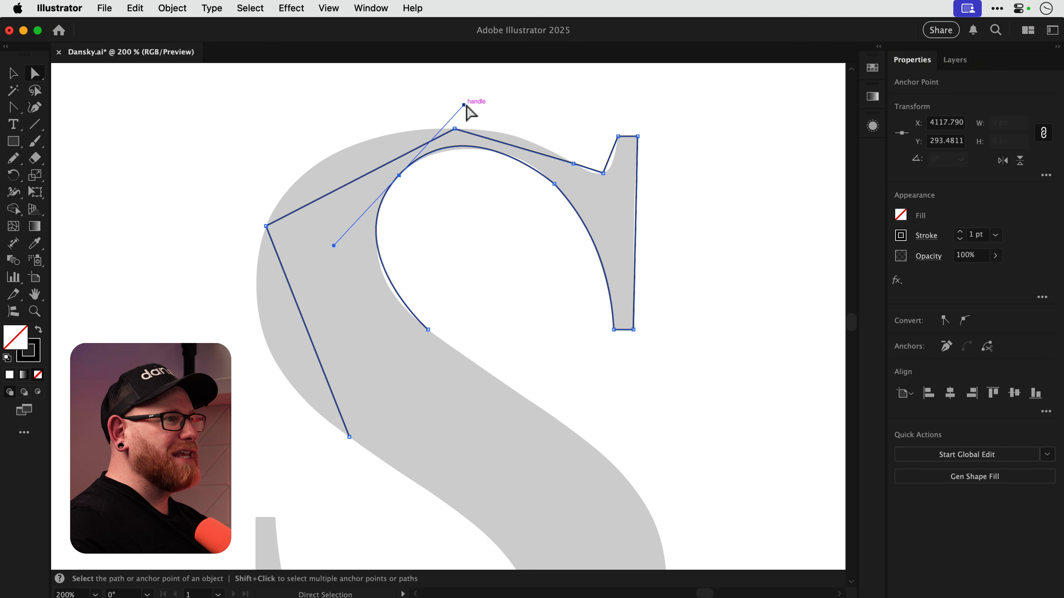
mouse_move(464, 105)
mouse_down()
mouse_move(472, 114)
mouse_move(465, 107)
mouse_up()
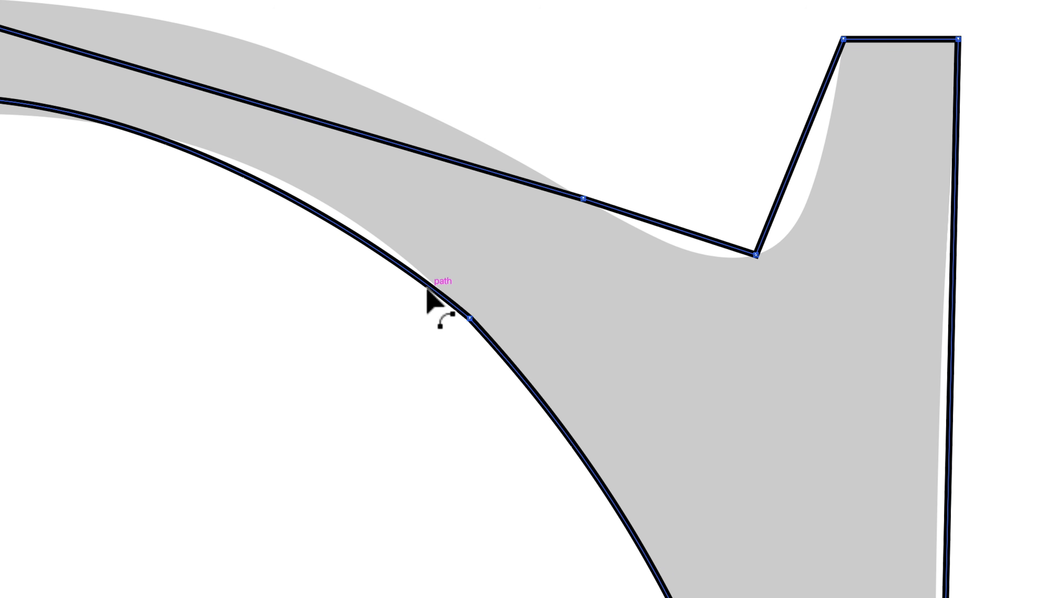
Refine the bend of the inner segment beside the upper serif to follow the S's edge more closely, then deselect the path
drag(460, 310, 842, 543)
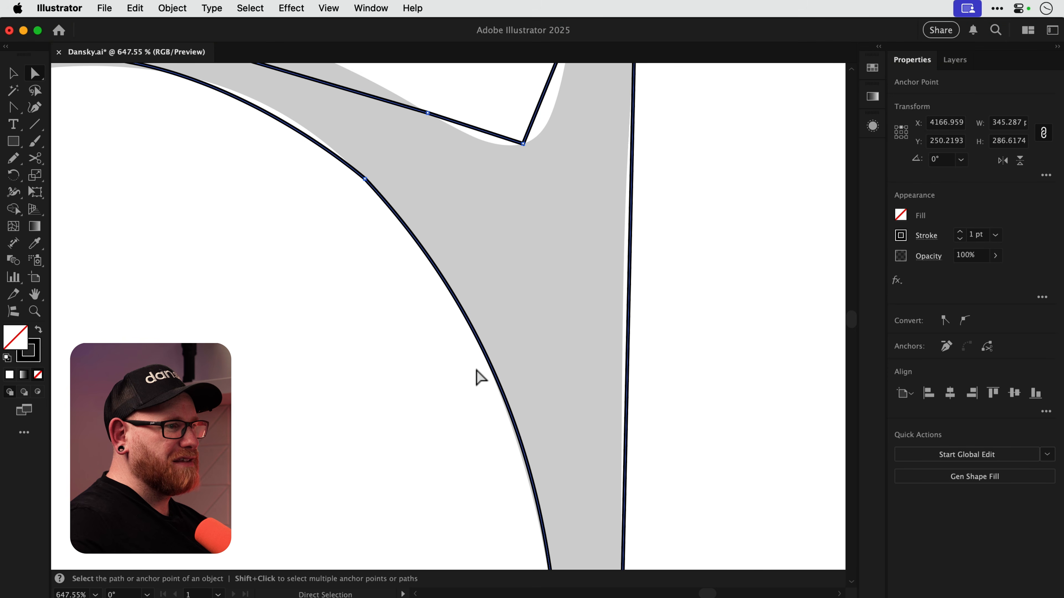
key(shift+c)
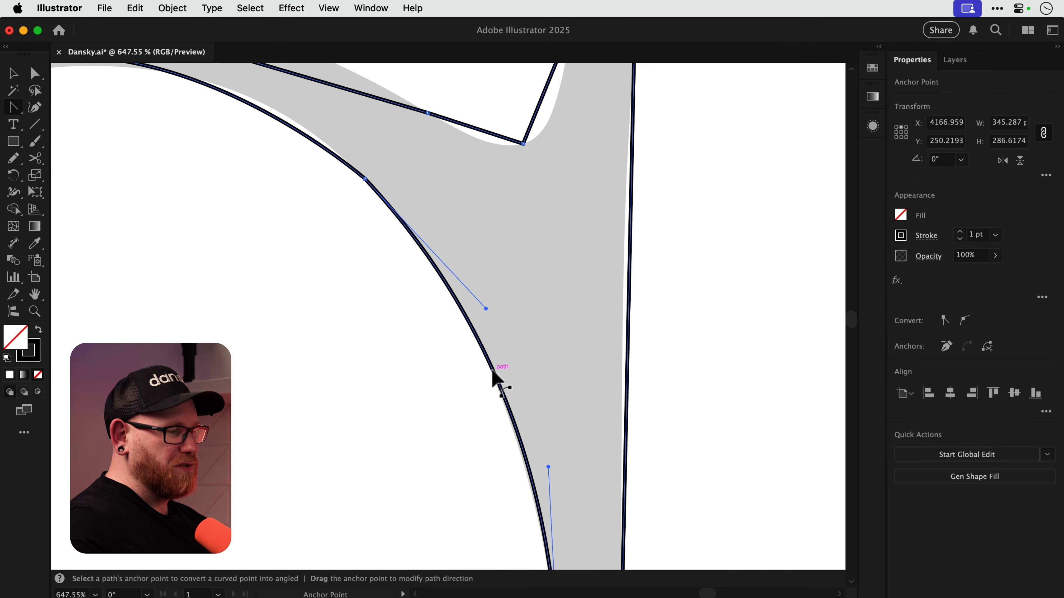
drag(492, 371, 492, 356)
super+click(444, 349)
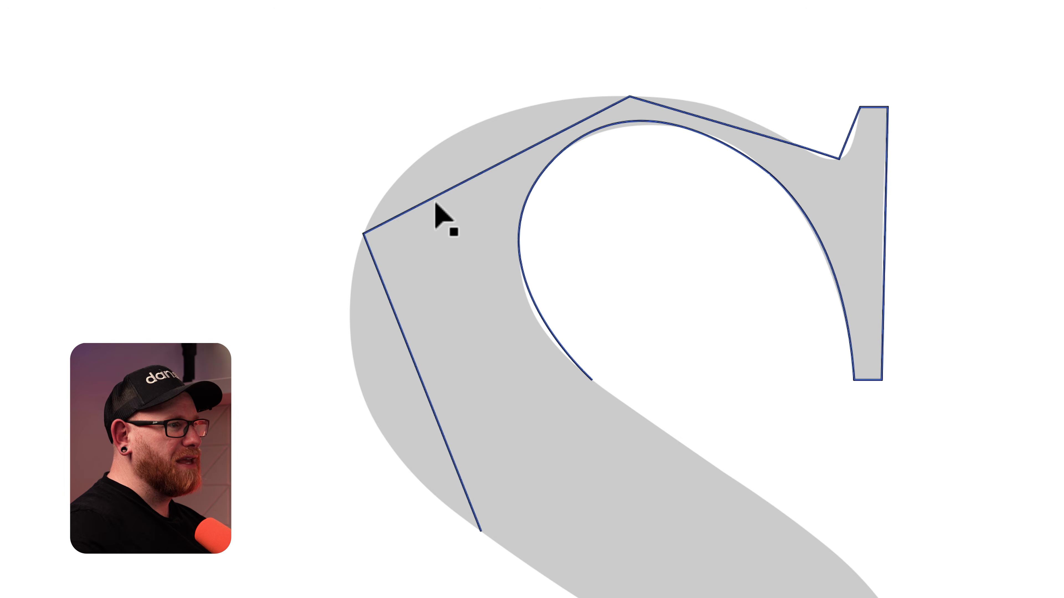
Select the path and pull smooth handles from its upper-left outer anchor so both adjoining segments follow the S's outer curve
click(435, 202)
key(shift+c)
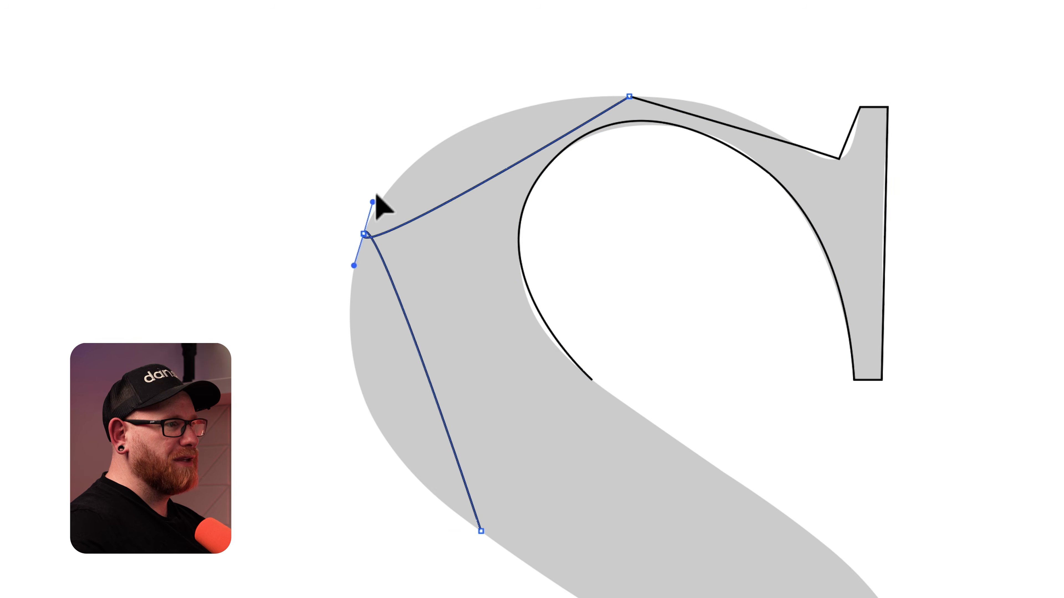
drag(363, 234, 286, 409)
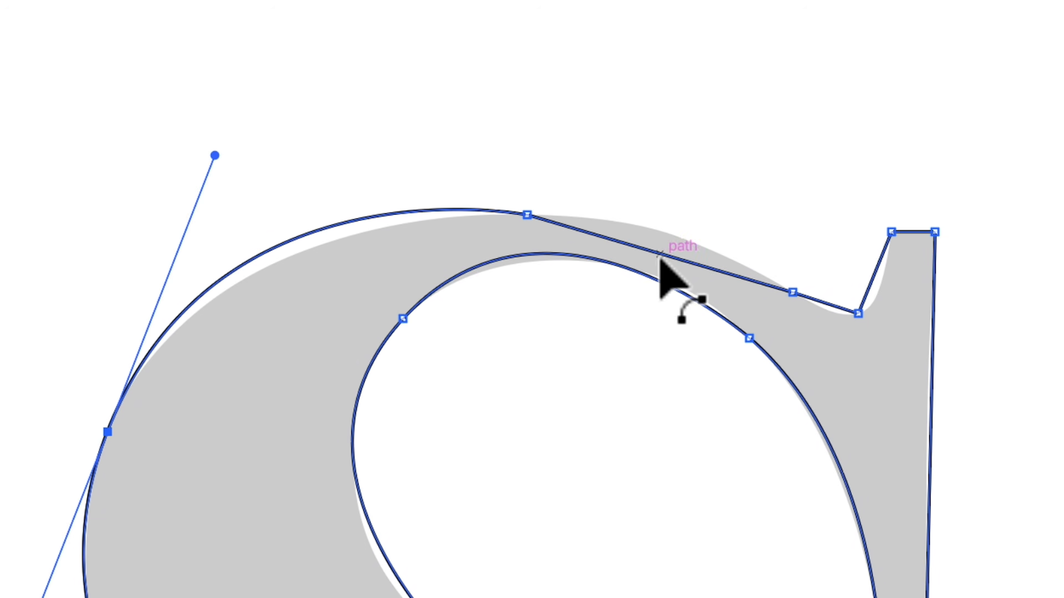
Bend the segment between the S's crown and upper serif onto the edge, and fine-tune the upper-left outer anchor's lower handle
drag(713, 121, 717, 109)
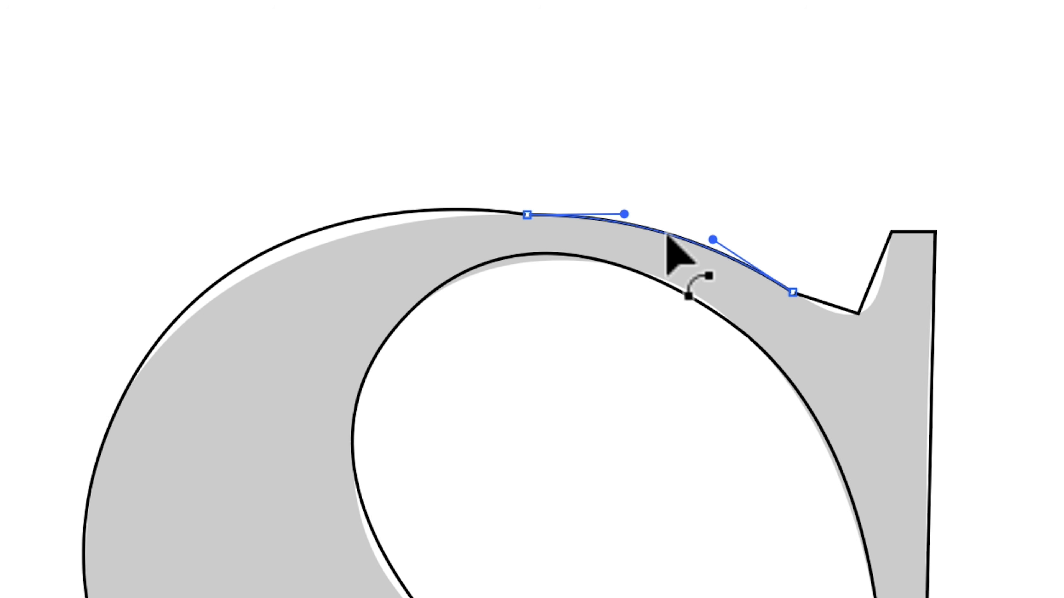
drag(667, 234, 668, 235)
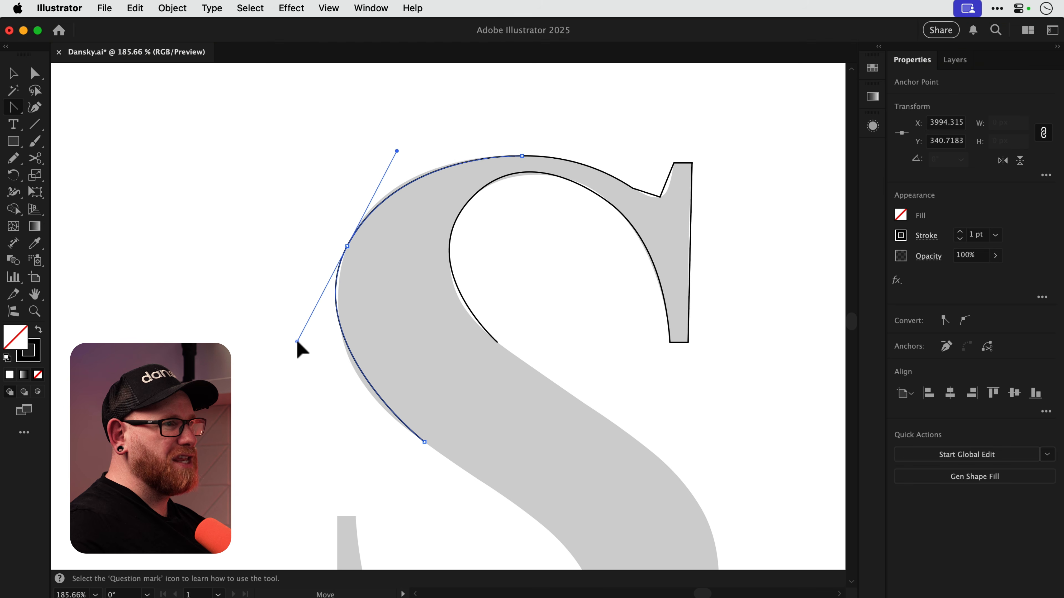
drag(297, 341, 290, 343)
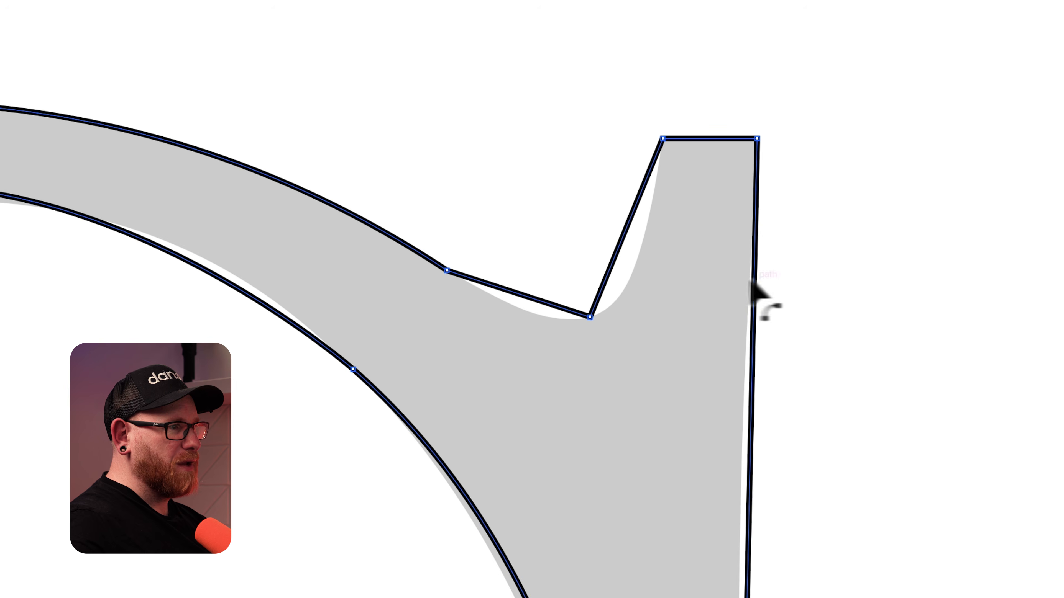
Try bending the two straight segments meeting at the upper serif's notch separately with the Anchor Point tool, and undo both bends
drag(520, 297, 524, 311)
drag(627, 228, 626, 267)
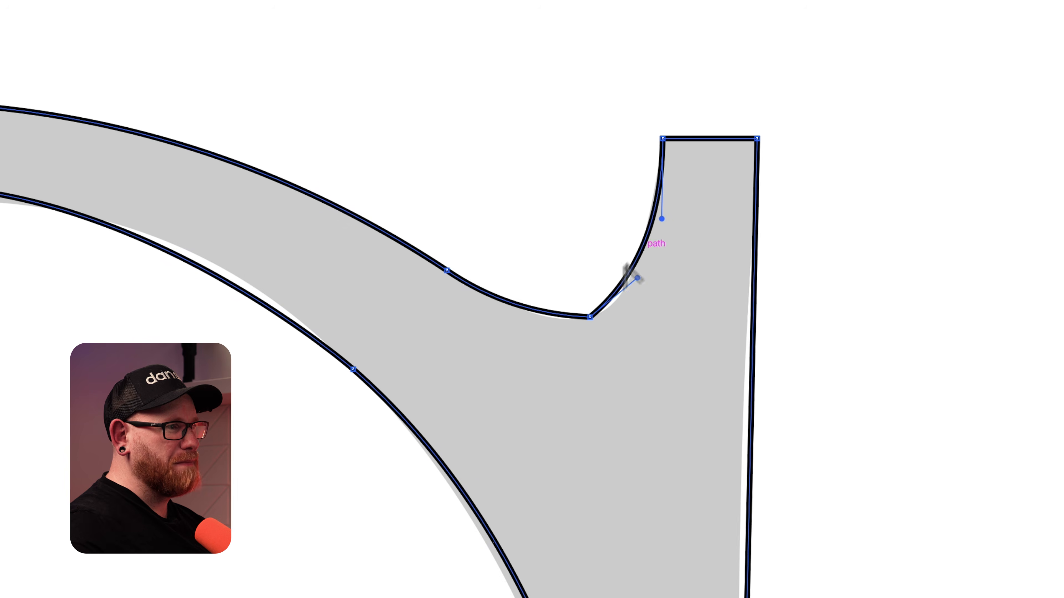
key(ctrl+z)
key(ctrl+z)
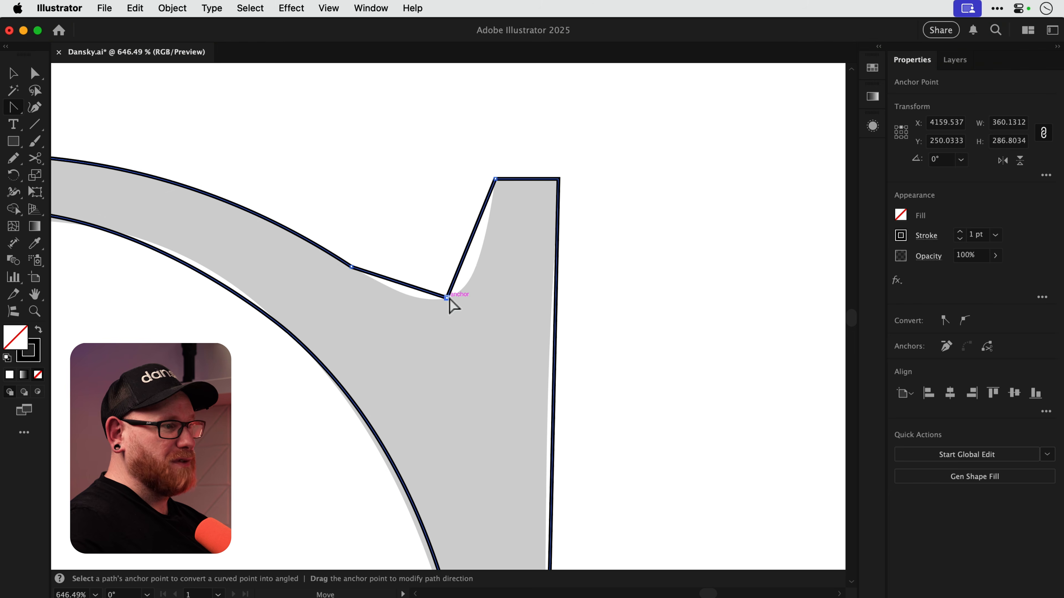
Pull smooth handles from the upper serif's notch anchor, bend the serif's long outer edge onto the S, and deselect the path
drag(448, 298, 405, 307)
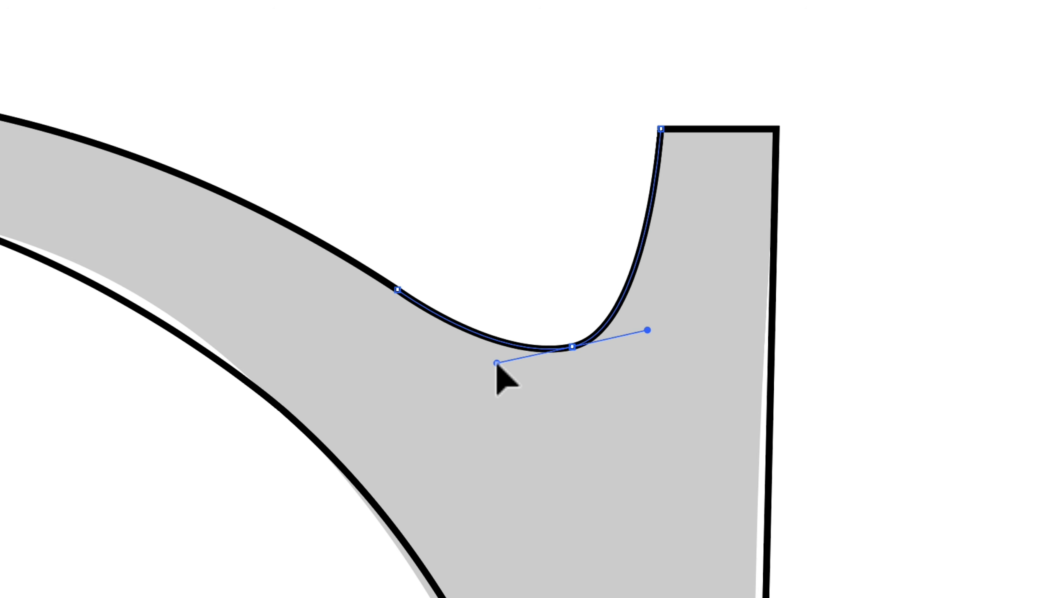
drag(496, 363, 496, 362)
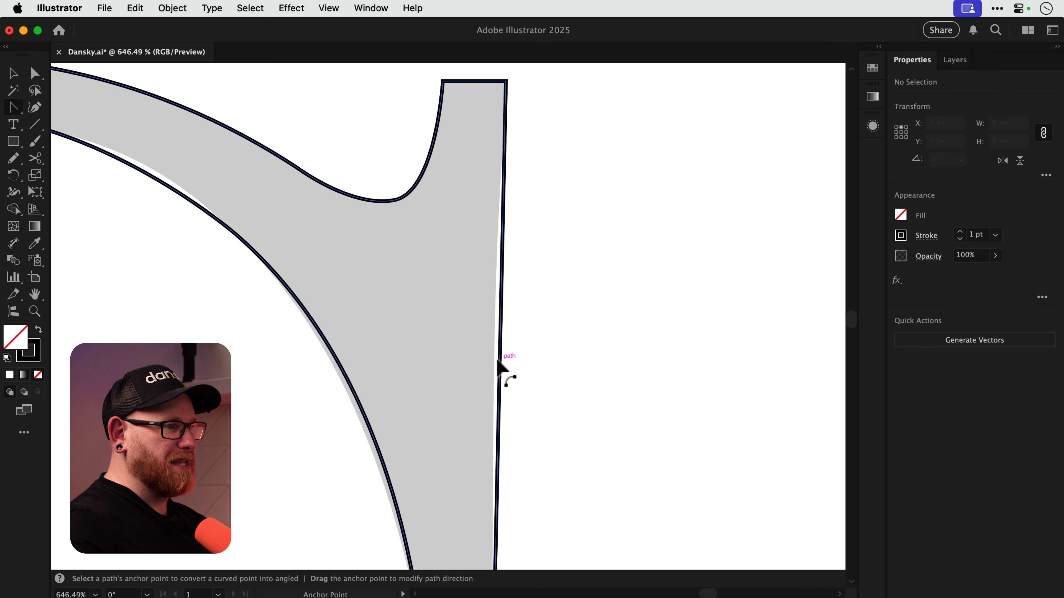
drag(497, 359, 492, 361)
key(v)
click(530, 363)
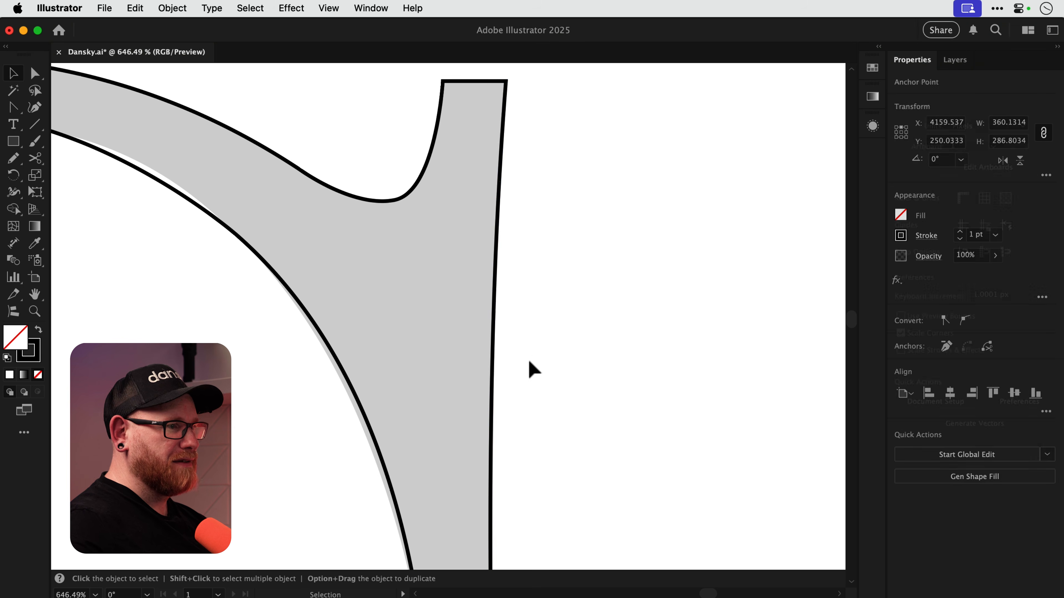
Extend the path's open inner end with the Pen tool along the upper edge of the S's diagonal stroke
key(z)
drag(596, 381, 560, 391)
key(p)
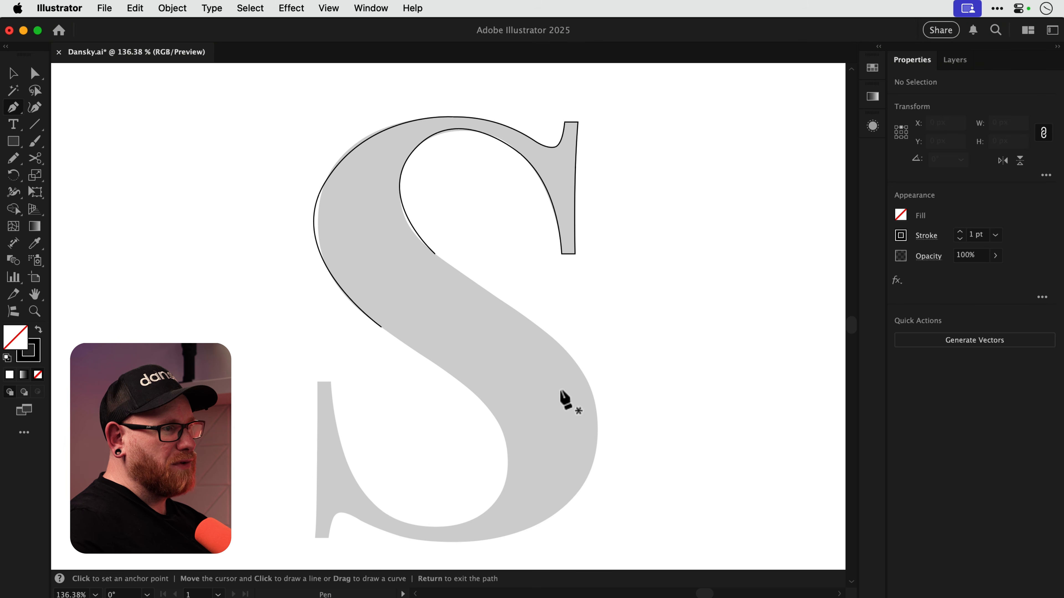
click(435, 254)
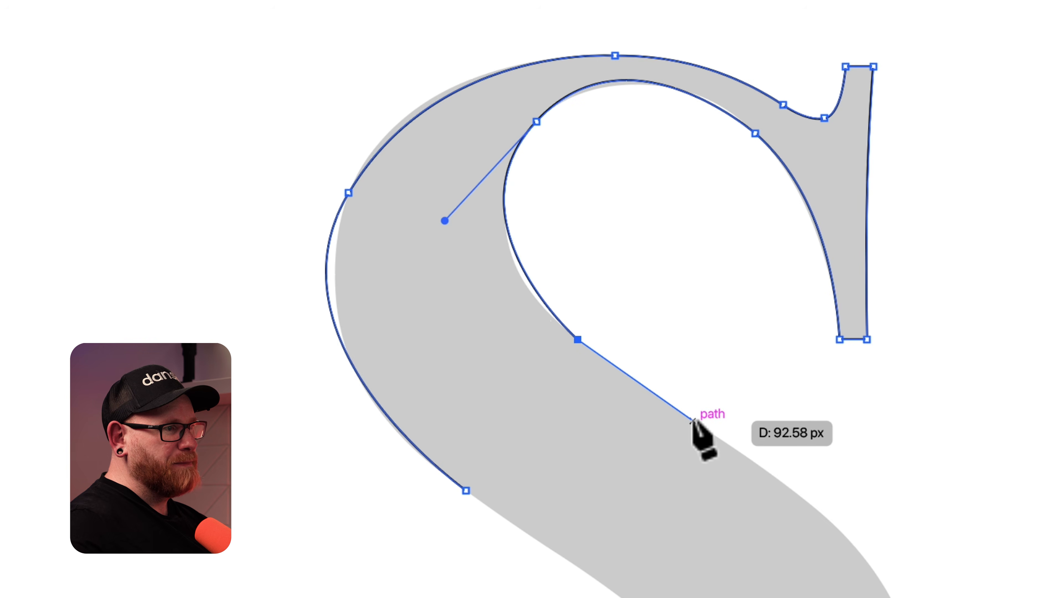
click(692, 420)
key(z)
drag(507, 298, 506, 307)
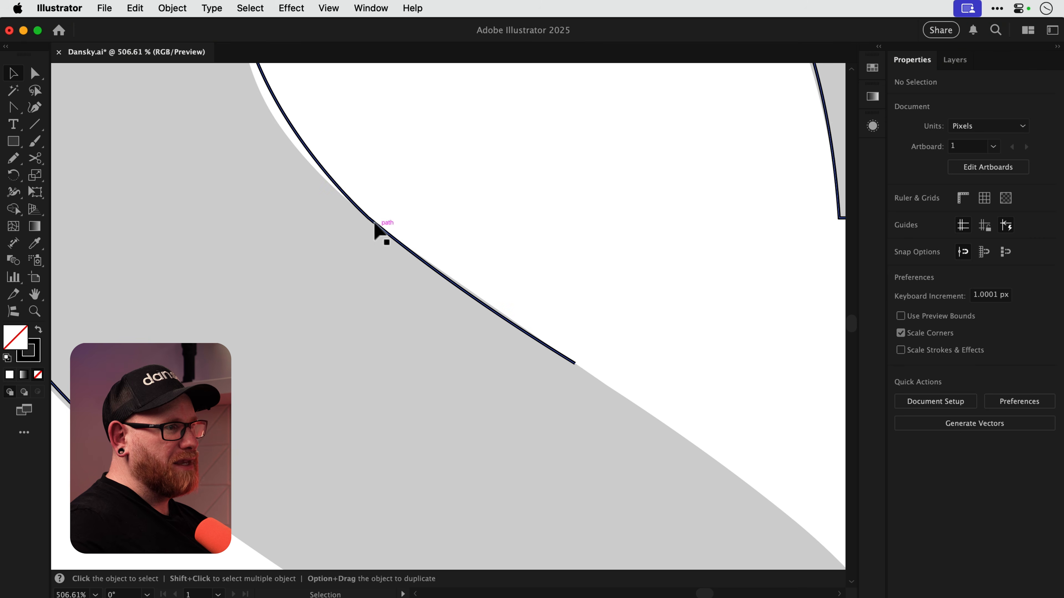
Extend the path's open outer end along the lower edge of the S's diagonal stroke
drag(379, 235, 469, 281)
click(464, 294)
key(shift+c)
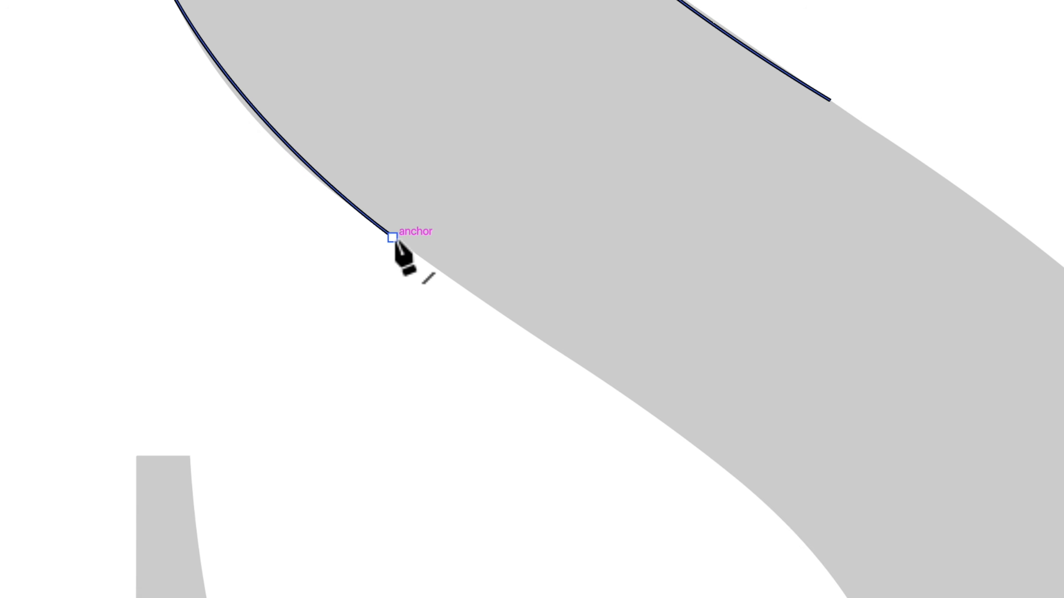
drag(392, 237, 717, 448)
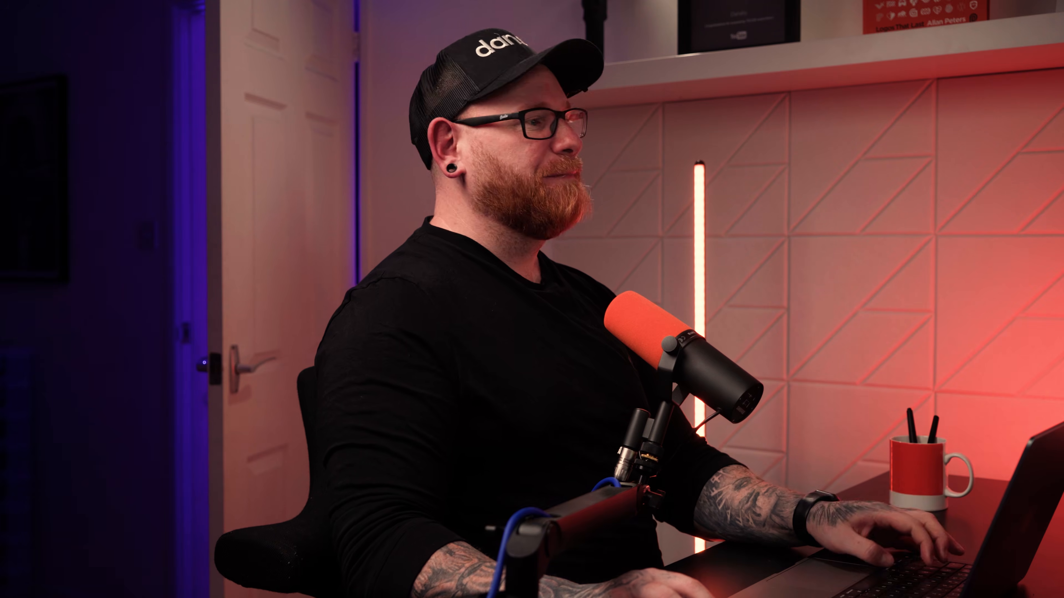
Select the whole path, create a copy rotated 180 degrees, and move the copy down onto the lower half of the S
drag(335, 156, 556, 364)
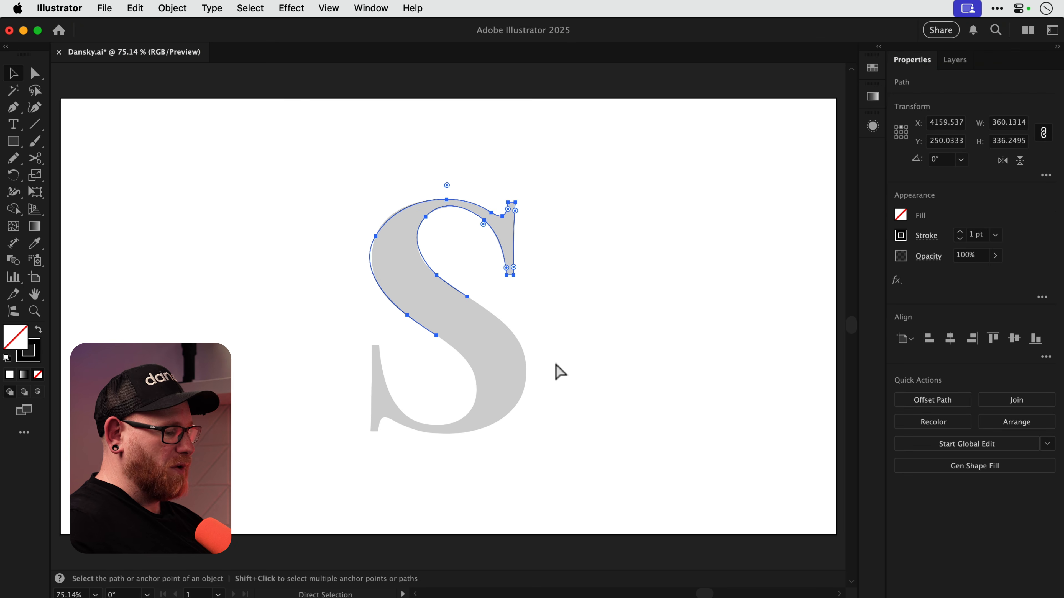
key(v)
key(r)
drag(394, 168, 491, 314)
key(v)
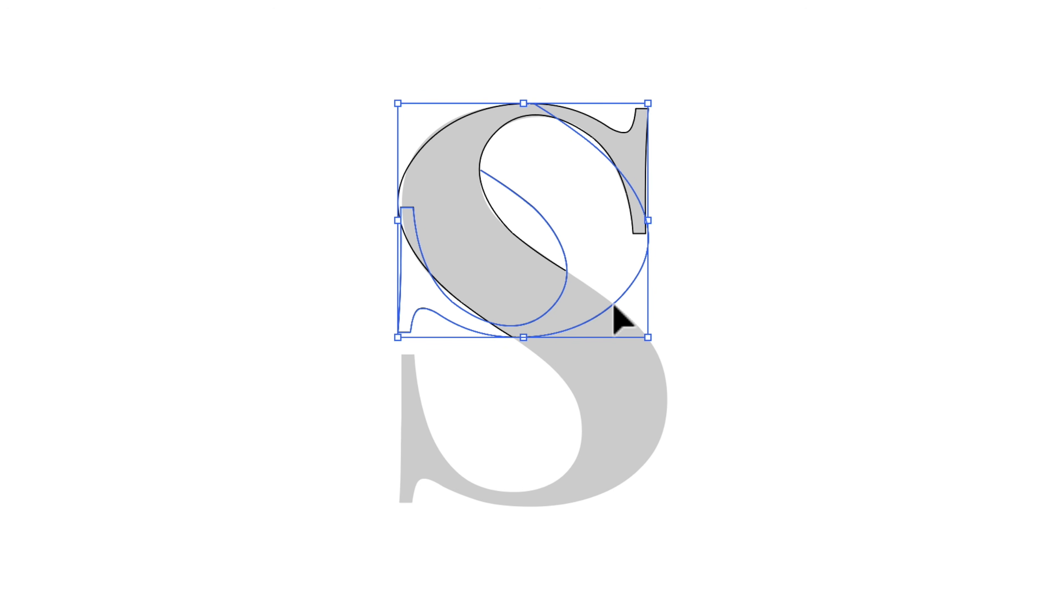
drag(614, 307, 612, 473)
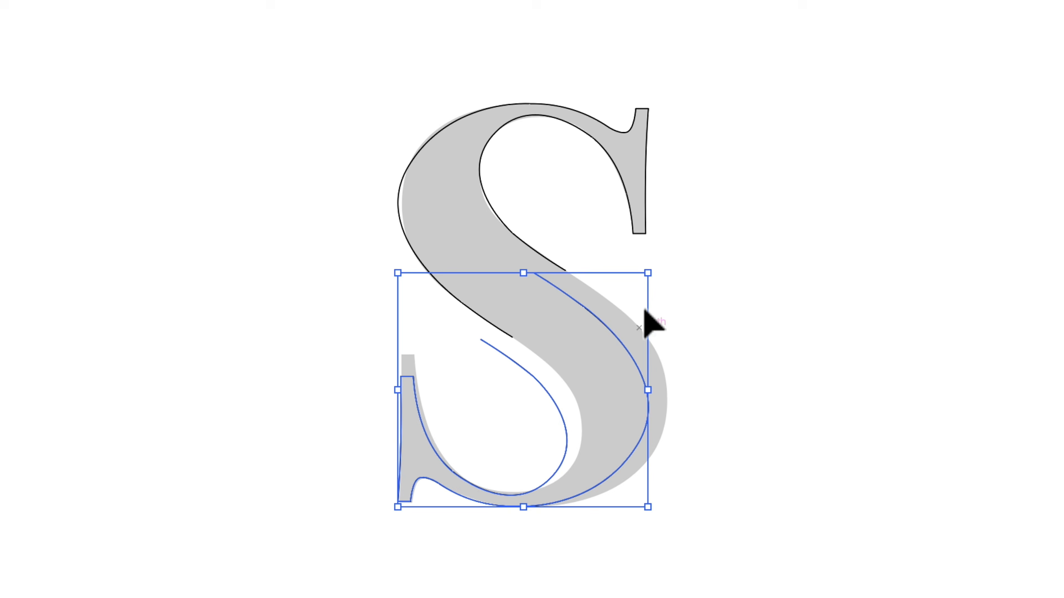
Scale the rotated copy to about 388 by 363 px and raise the lower serif's two top anchors to the S's edge
drag(647, 273, 677, 259)
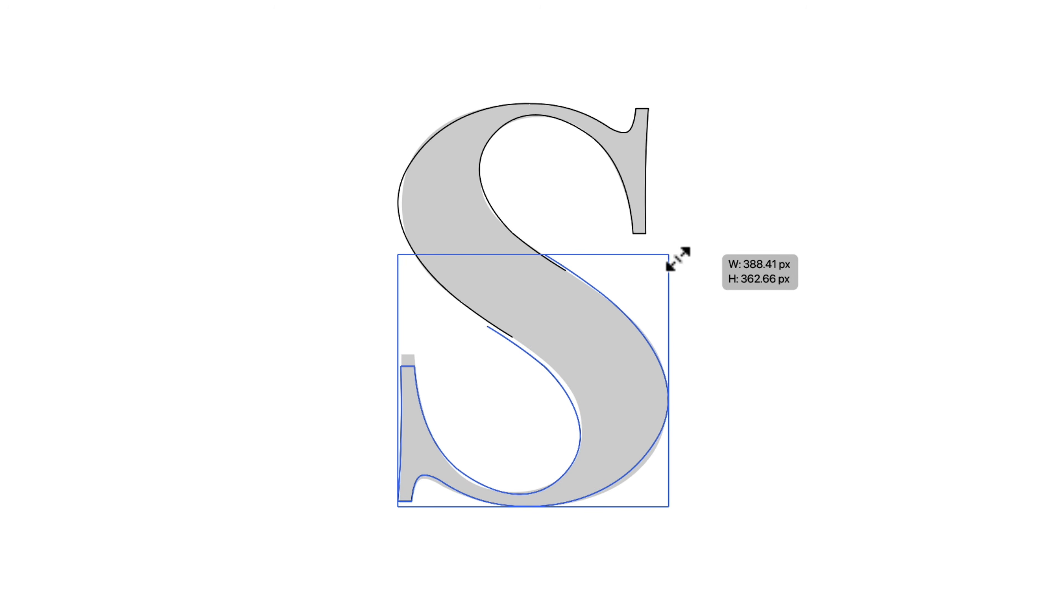
drag(678, 259, 678, 260)
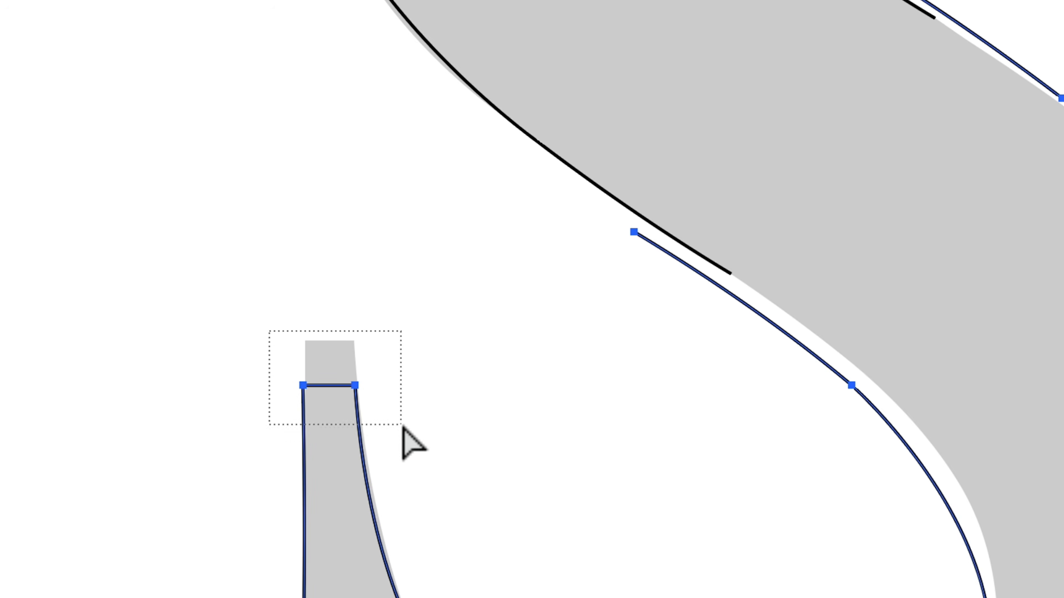
drag(408, 442, 405, 438)
drag(354, 385, 352, 349)
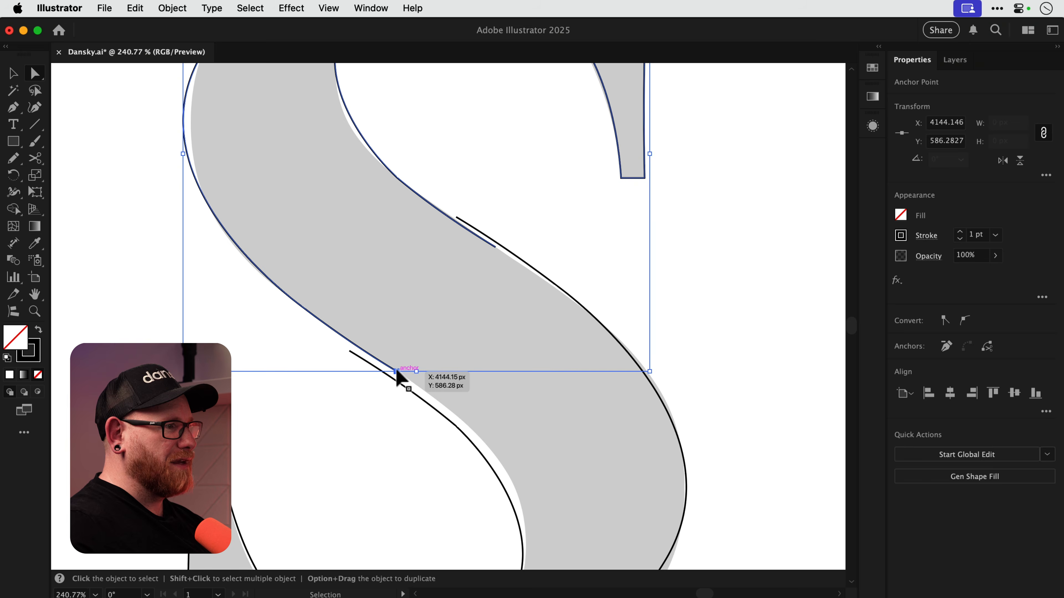
Delete the two overlapping end anchors of the upper path on the diagonal stroke with Direct Selection, then deselect everything
drag(394, 373, 399, 373)
click(467, 301)
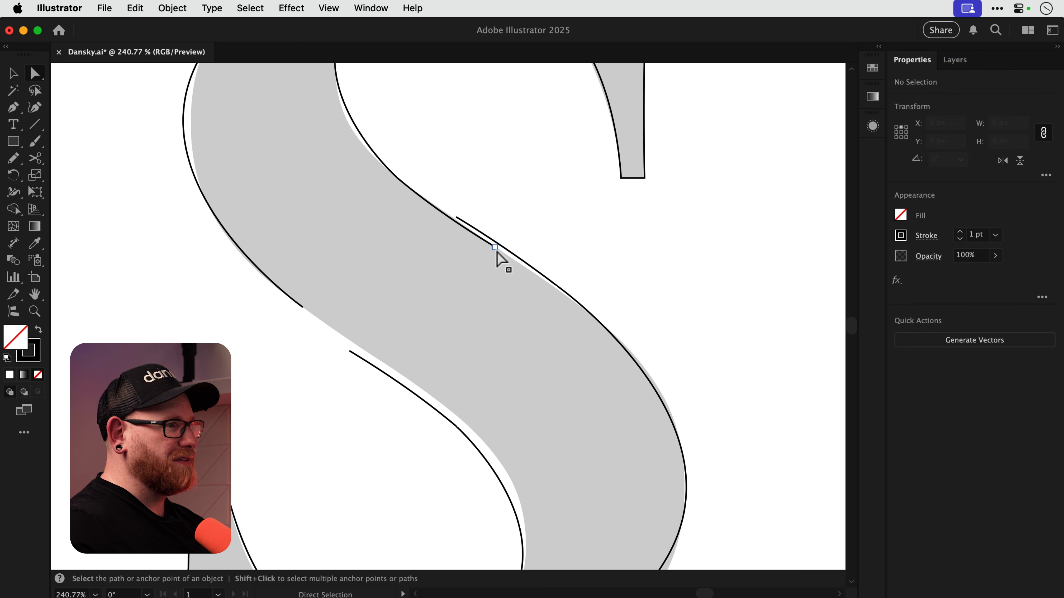
click(495, 248)
key(Delete)
key(v)
key(shift+super+a)
Connect the upper and lower paths across both gaps along the diagonal stroke with the Join Tool
key(super+0)
key(z)
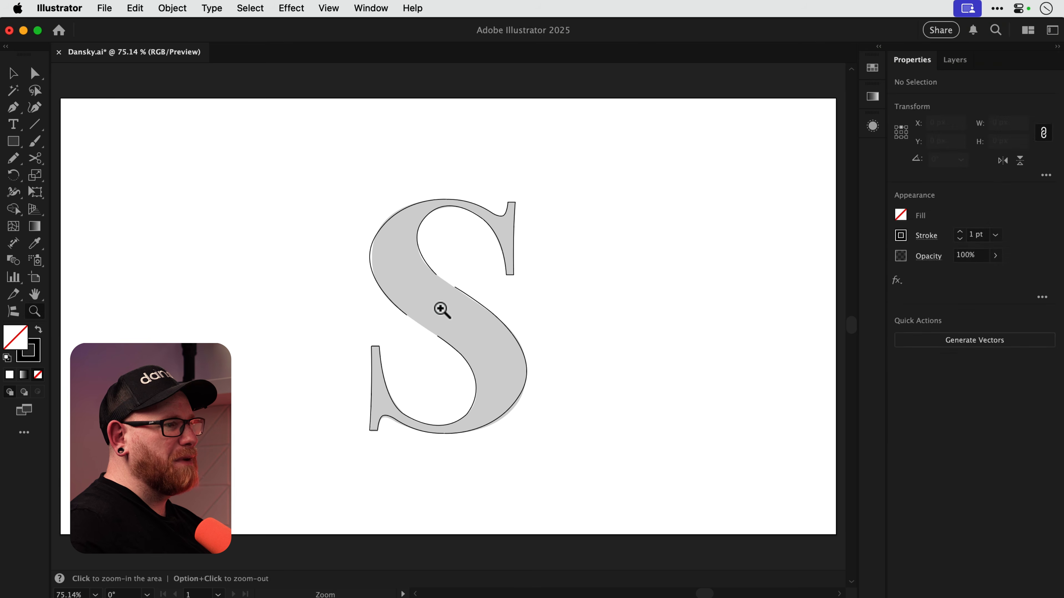
drag(440, 309, 569, 341)
key(v)
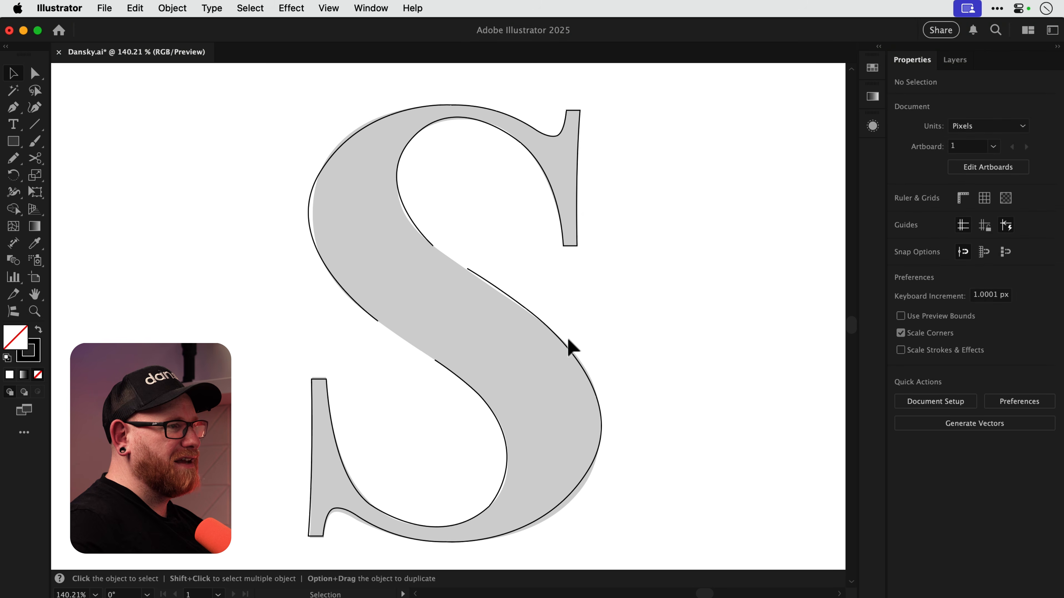
drag(13, 158, 97, 229)
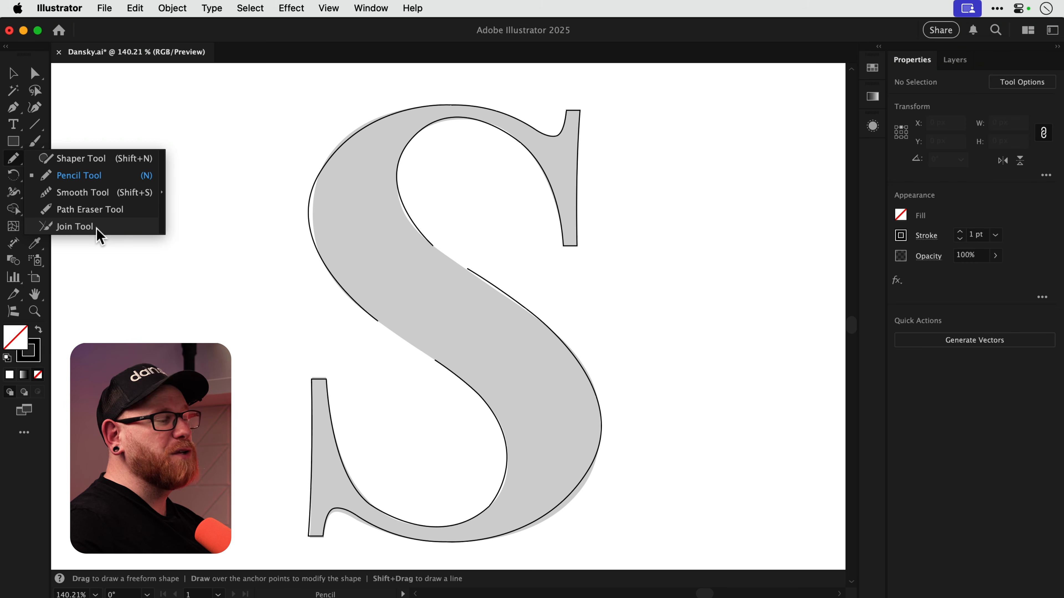
click(193, 458)
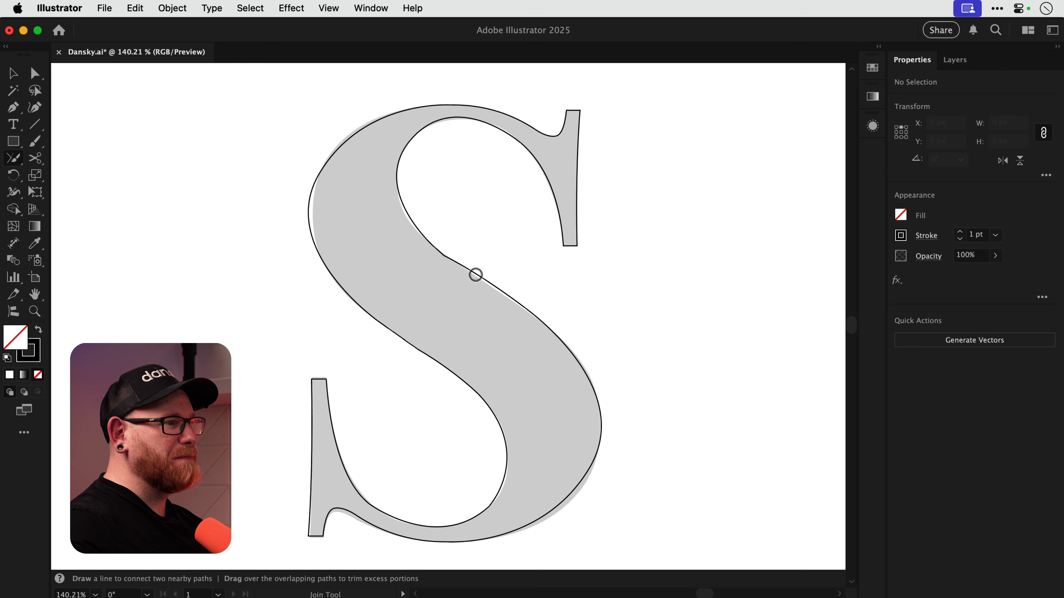
Select the joined outline and smooth the upper edge of its diagonal stroke with the Smooth Tool
key(z)
drag(455, 261, 610, 340)
key(v)
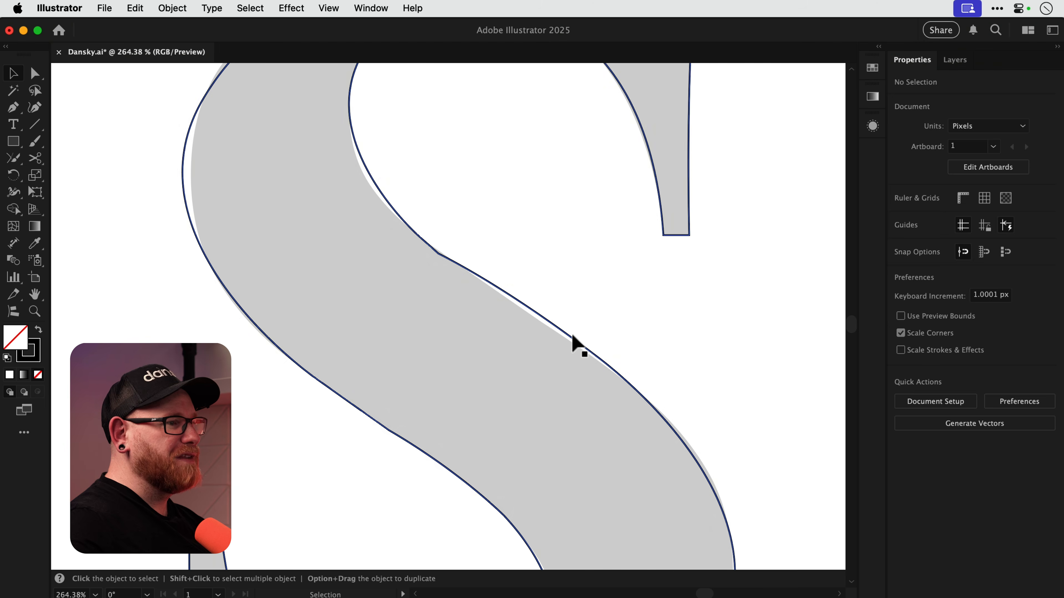
click(856, 487)
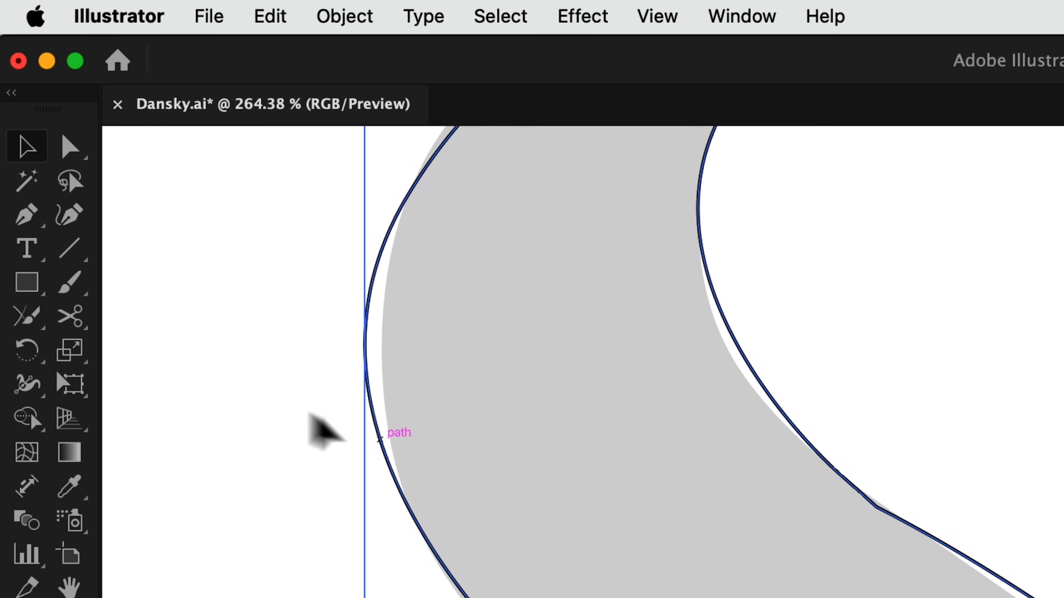
click(18, 156)
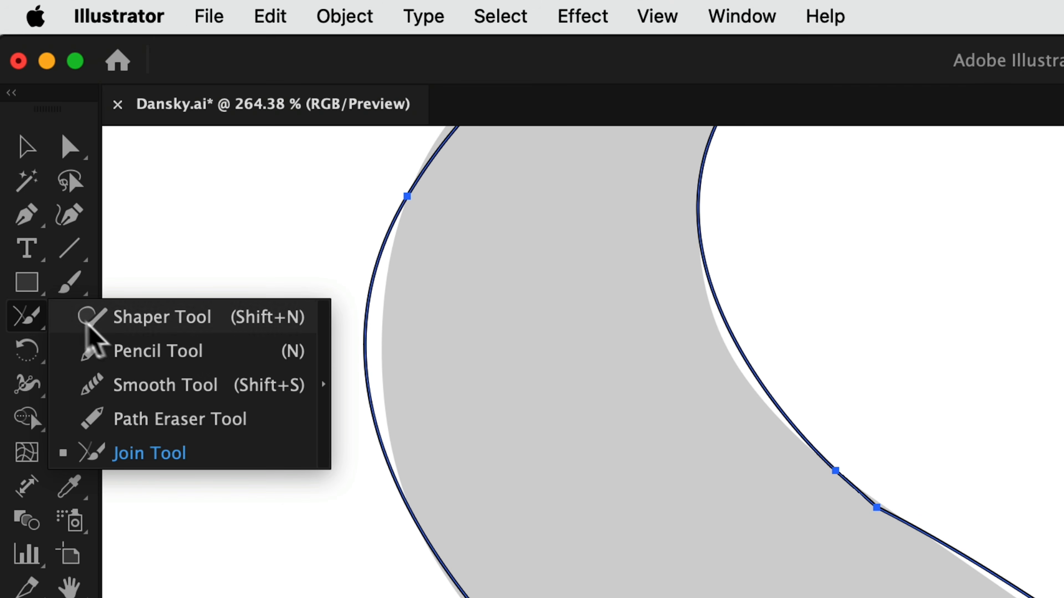
click(182, 385)
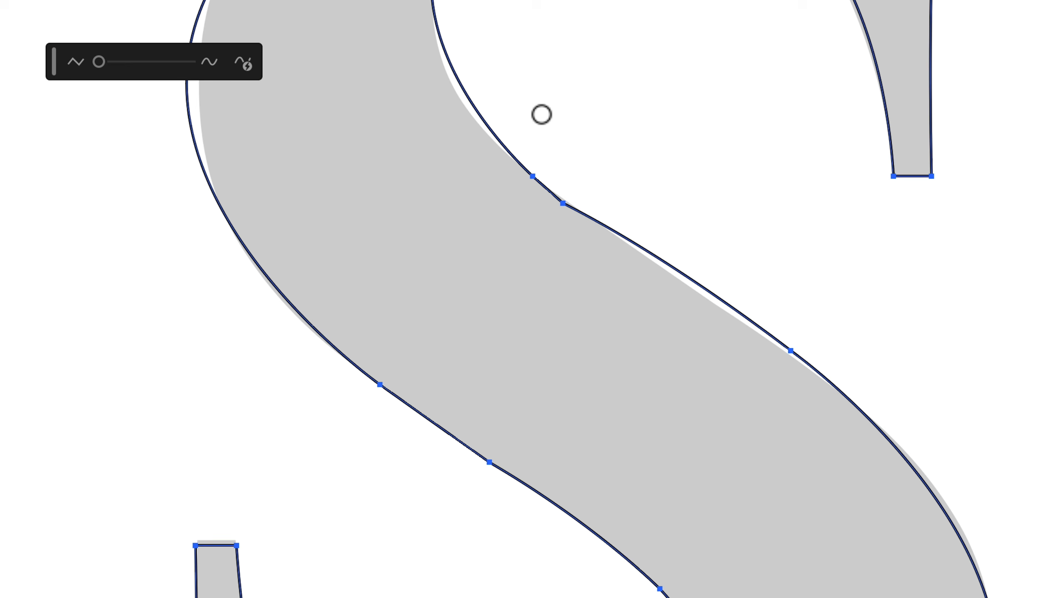
drag(533, 175, 590, 214)
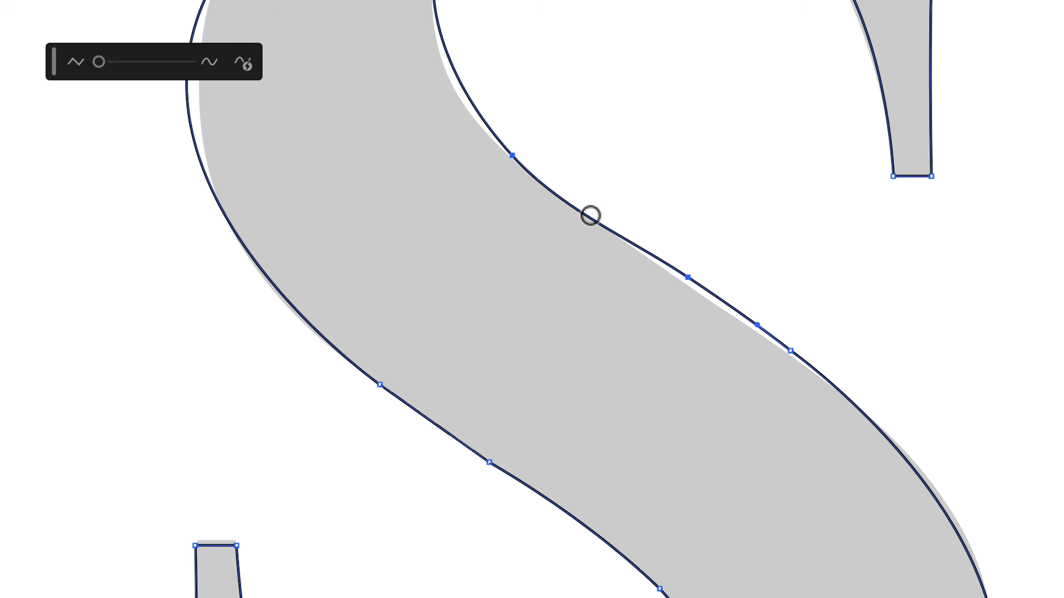
drag(806, 366, 809, 369)
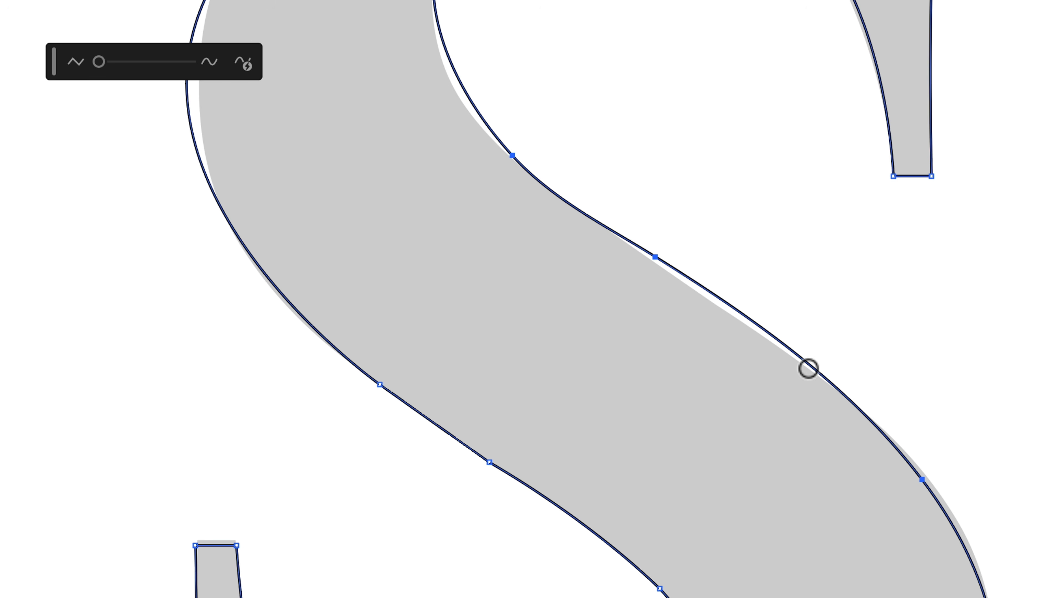
Smooth the lower edge of the diagonal stroke in both directions, and make another smoothing pass along the upper edge
drag(429, 419, 581, 527)
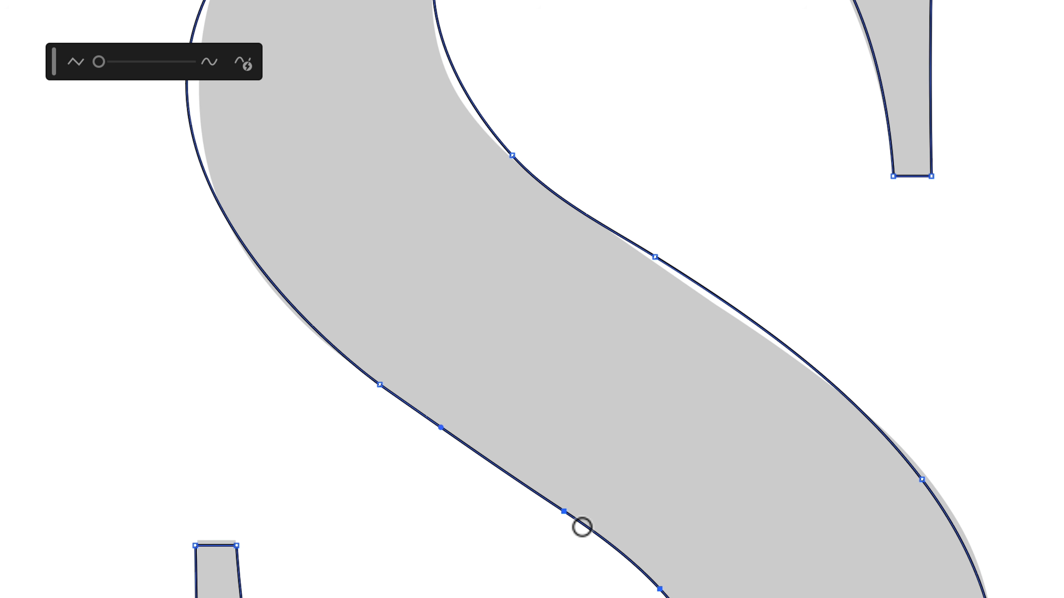
drag(504, 480, 363, 382)
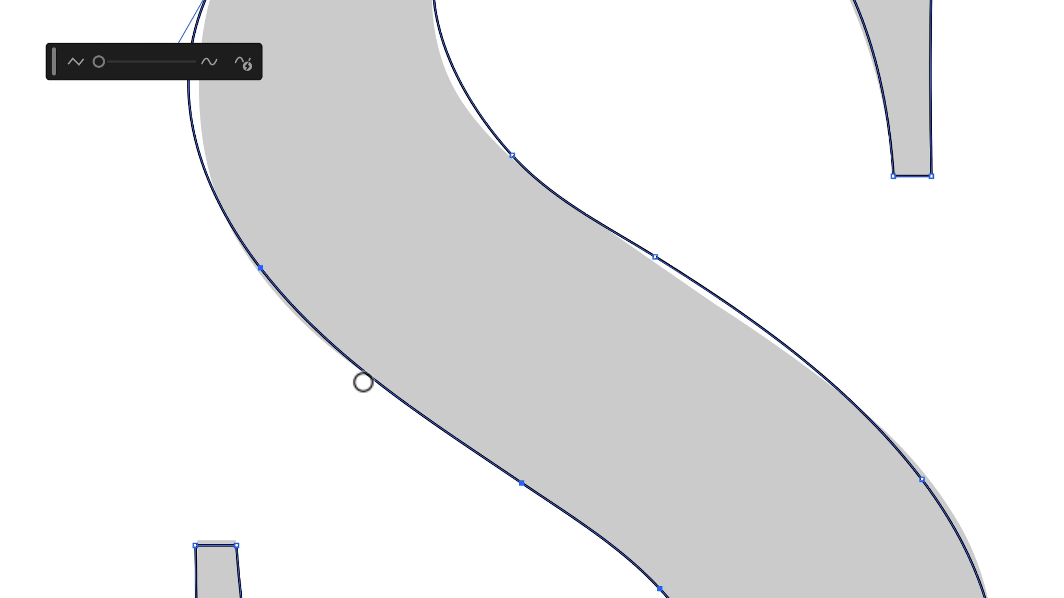
drag(749, 322, 789, 354)
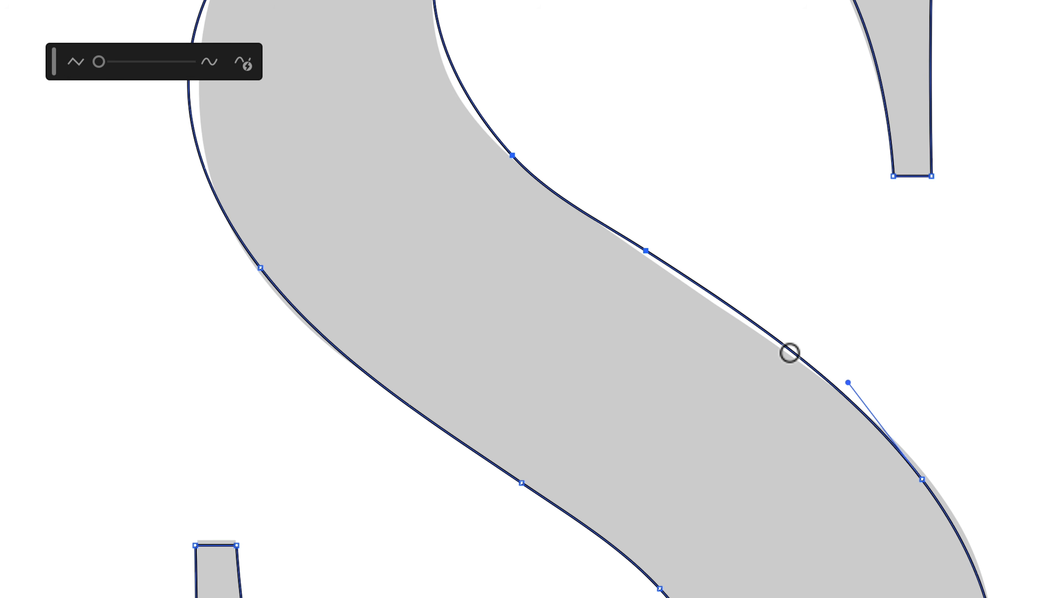
Set the S outline's stroke weight to 10 pt and deselect the outline
key(v)
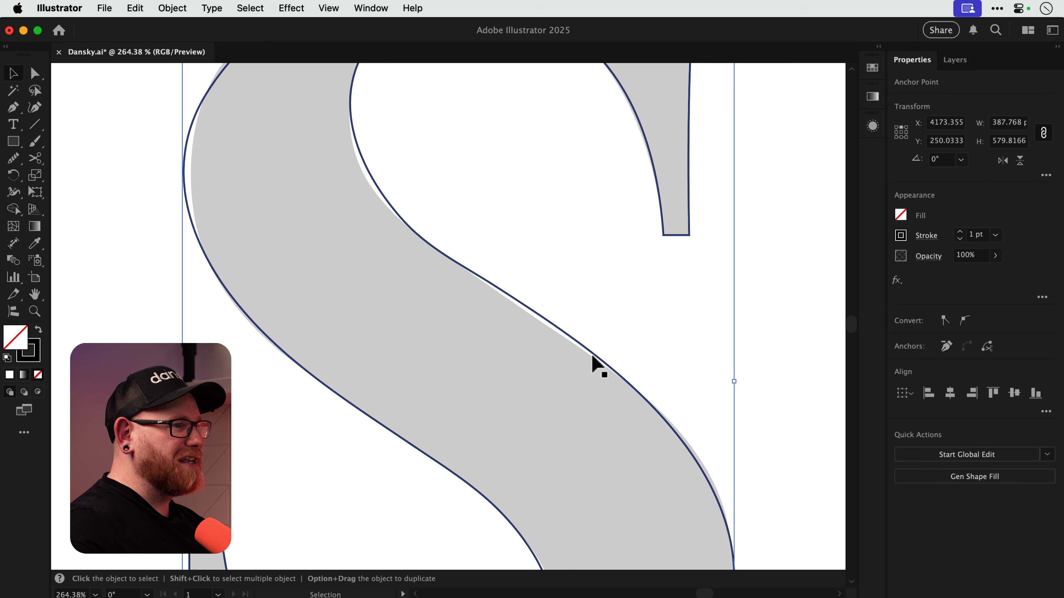
key(a)
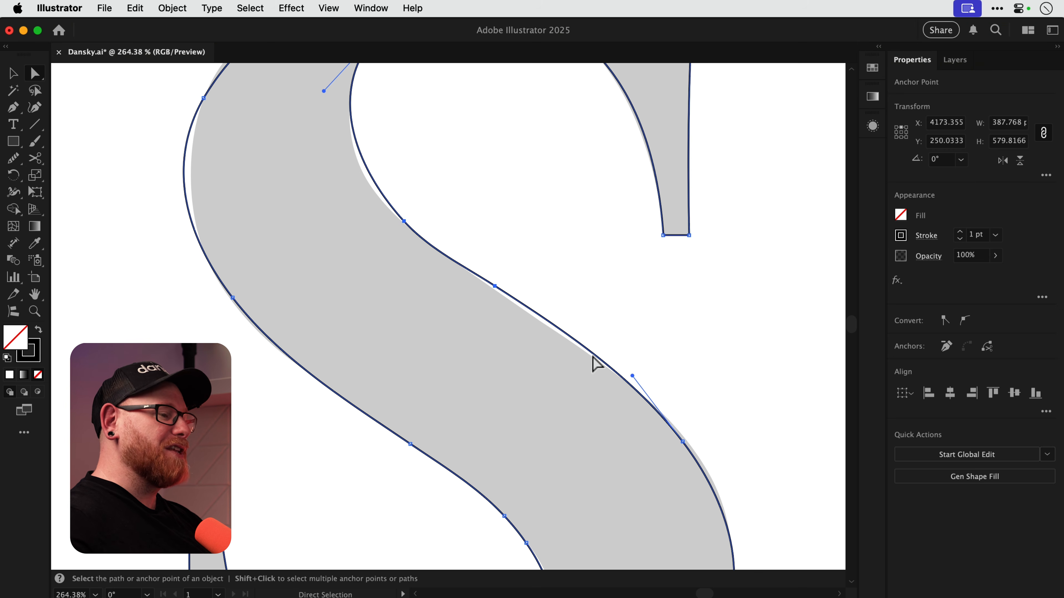
click(549, 285)
key(v)
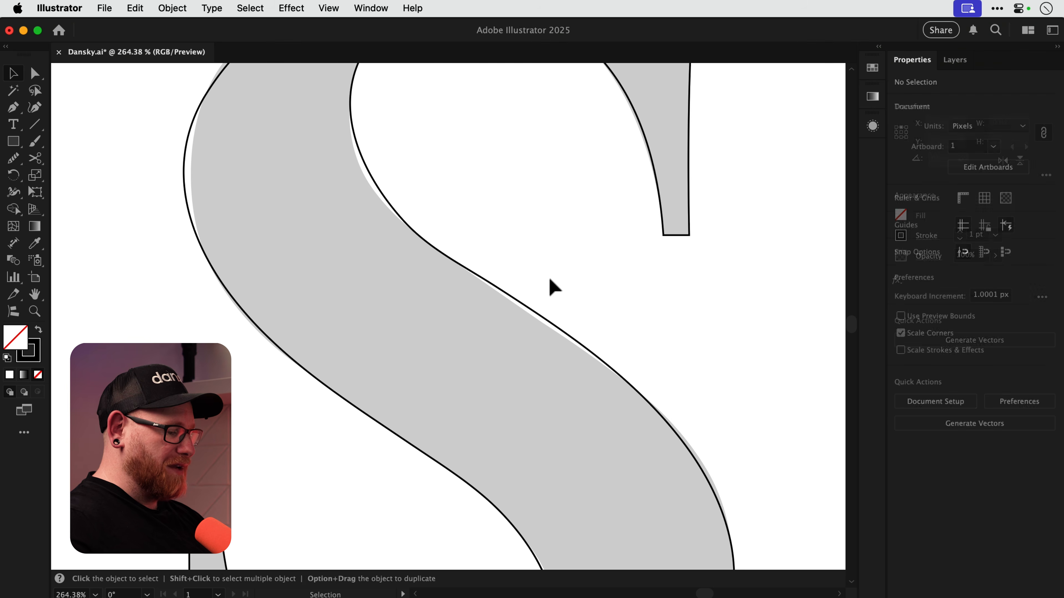
key(super+0)
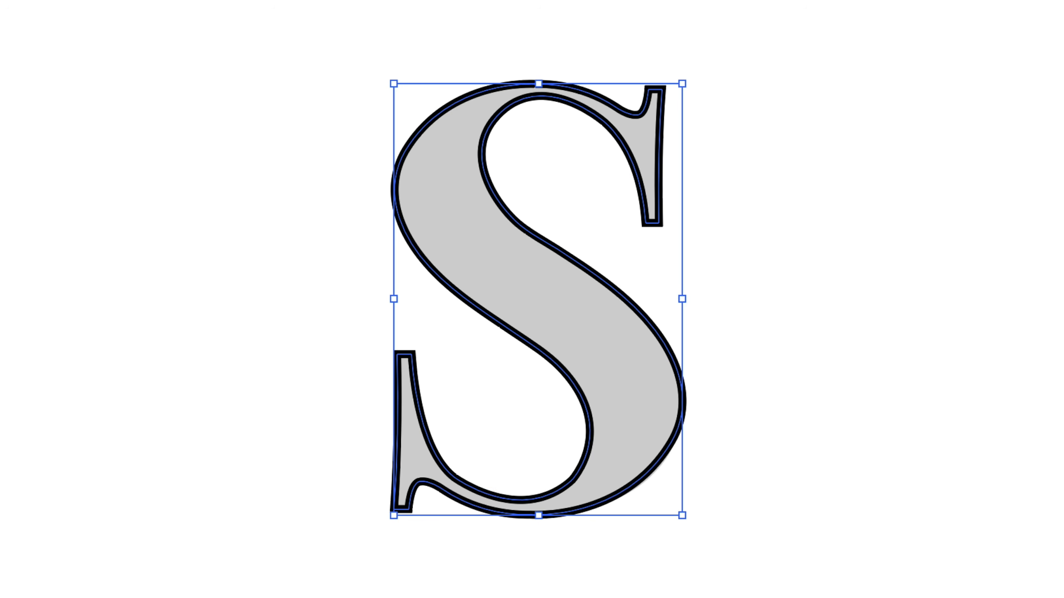
key(super+shift+a)
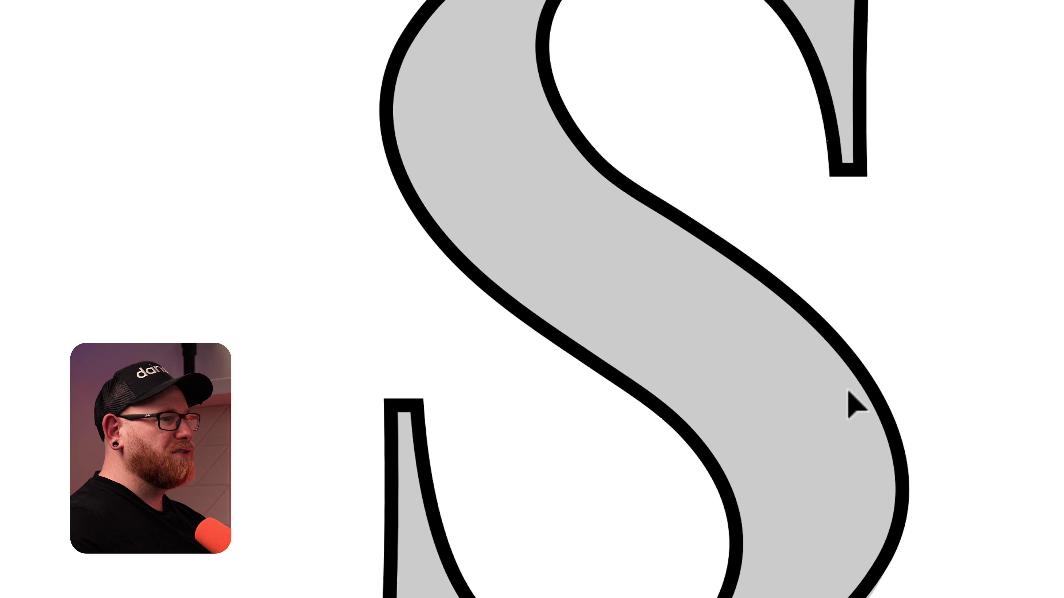
Select the S outline and smooth the inner curve of its lower bowl with the Smooth Tool
click(696, 233)
click(696, 233)
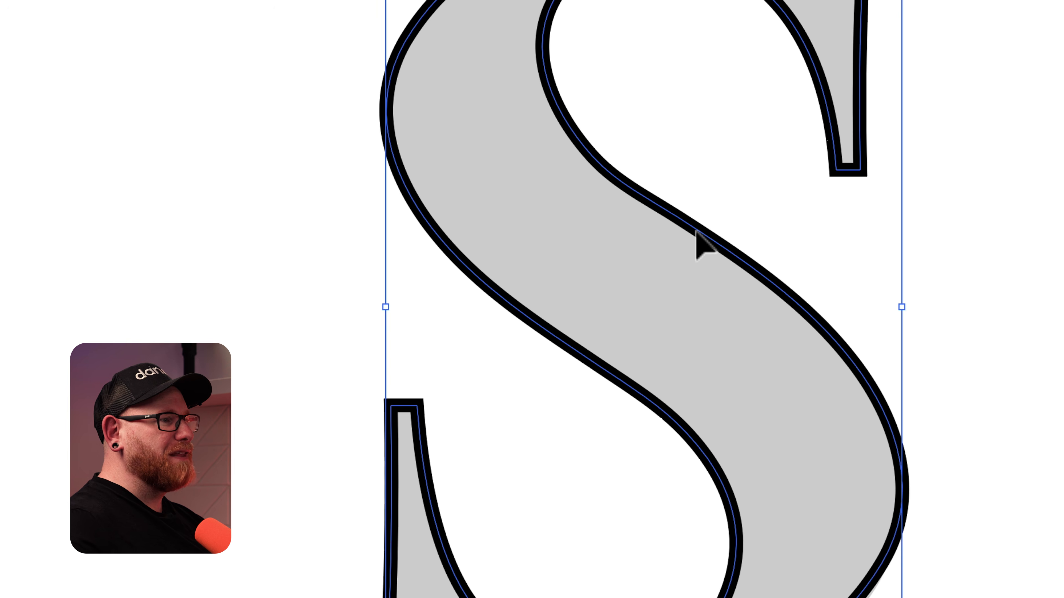
key(n)
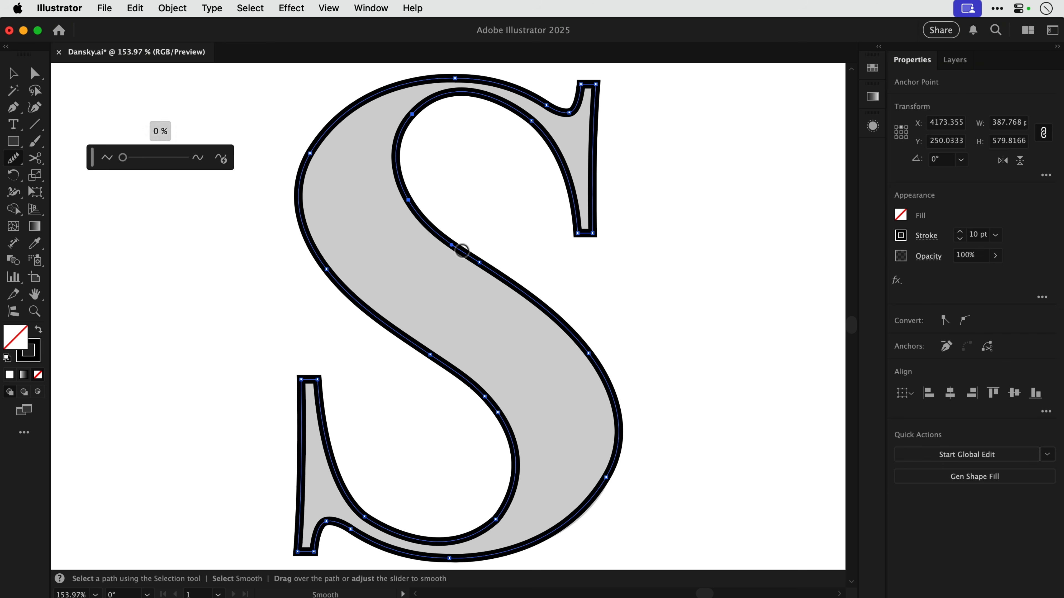
drag(362, 519, 372, 524)
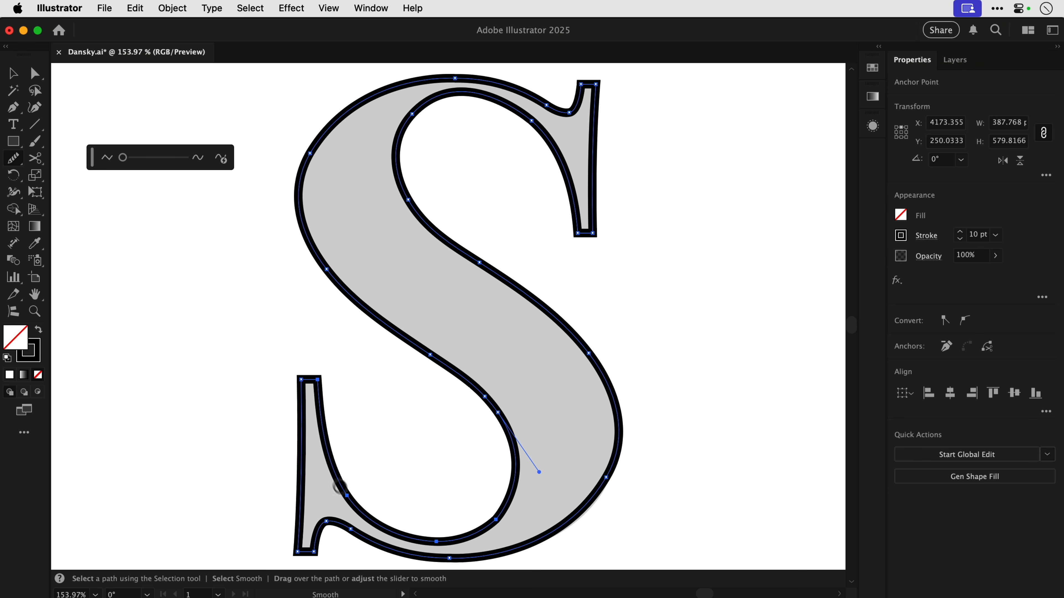
mouse_move(339, 486)
mouse_down()
mouse_move(328, 467)
mouse_move(364, 514)
mouse_up()
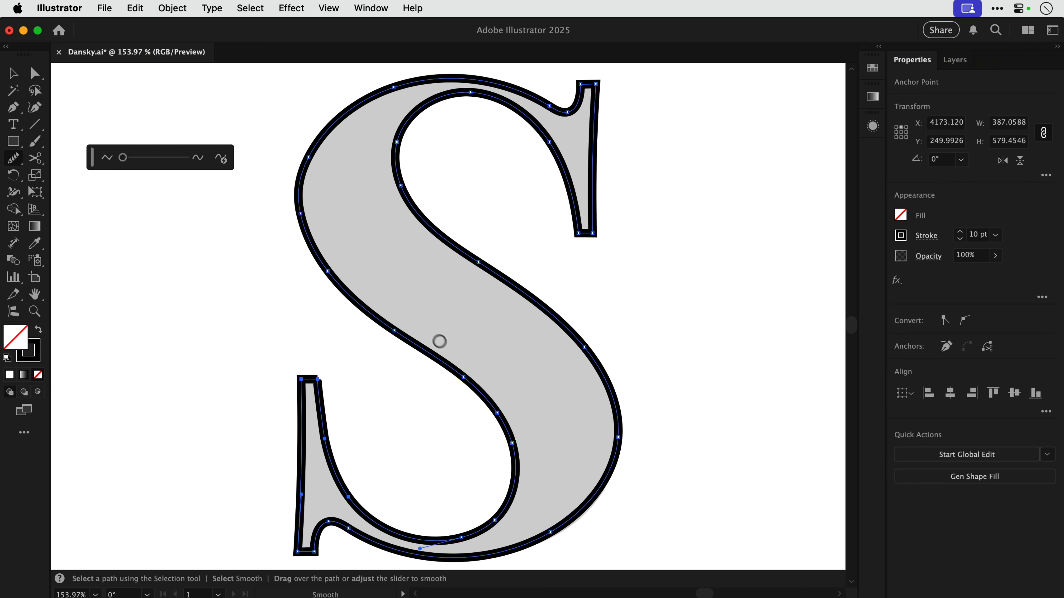
Smooth the outer curves of the upper and lower bowls, and deselect the outline
mouse_move(308, 228)
mouse_down()
mouse_move(297, 205)
mouse_move(313, 144)
mouse_up()
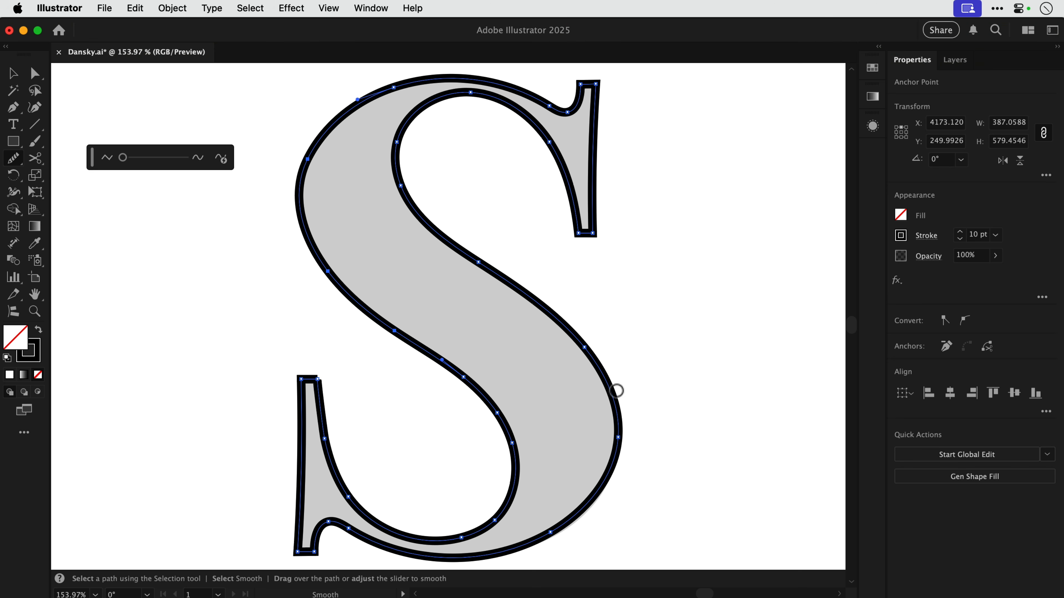
drag(602, 487, 601, 488)
key(v)
click(682, 363)
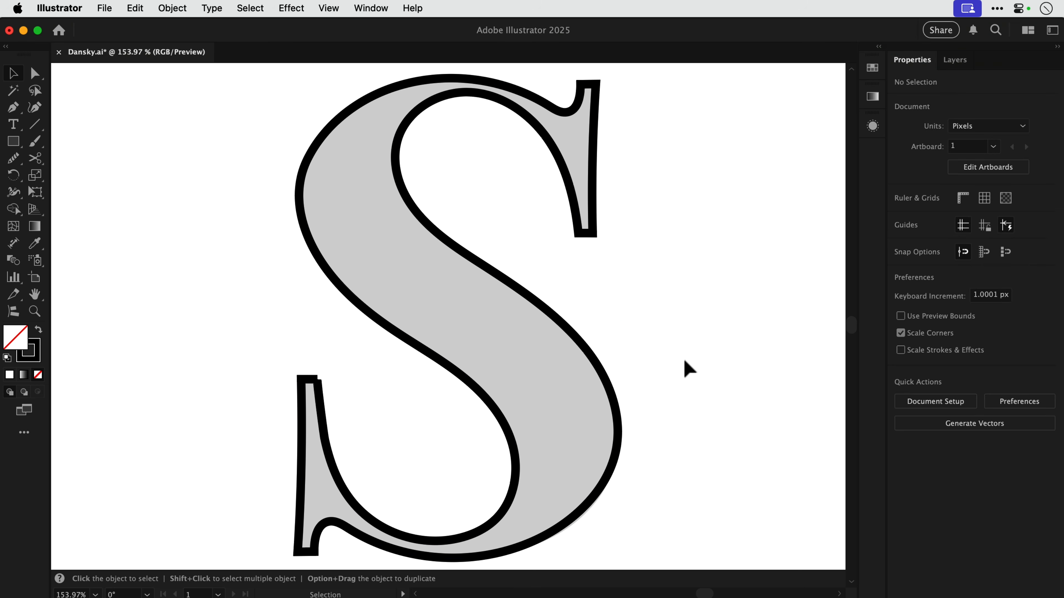
Adjust the direction handle at the inner top corner of the lower serif with Direct Selection
mouse_move(481, 275)
mouse_down()
mouse_move(850, 429)
mouse_move(1062, 470)
mouse_up()
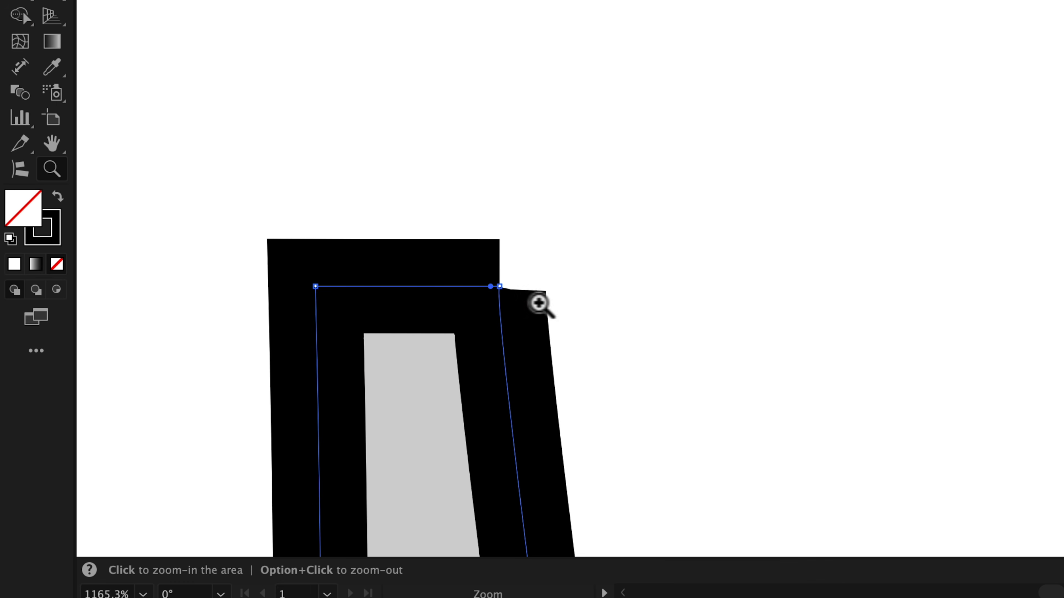
drag(491, 285, 892, 459)
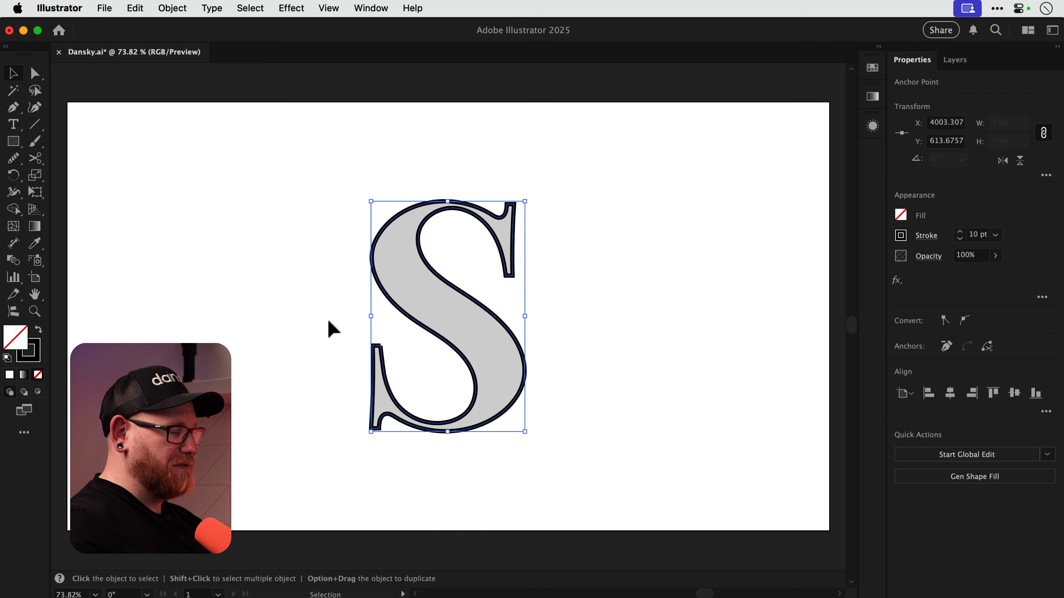
Swap the outline's fill and stroke to give the S a solid black fill, deselect it, and display the layer list
key(shift+x)
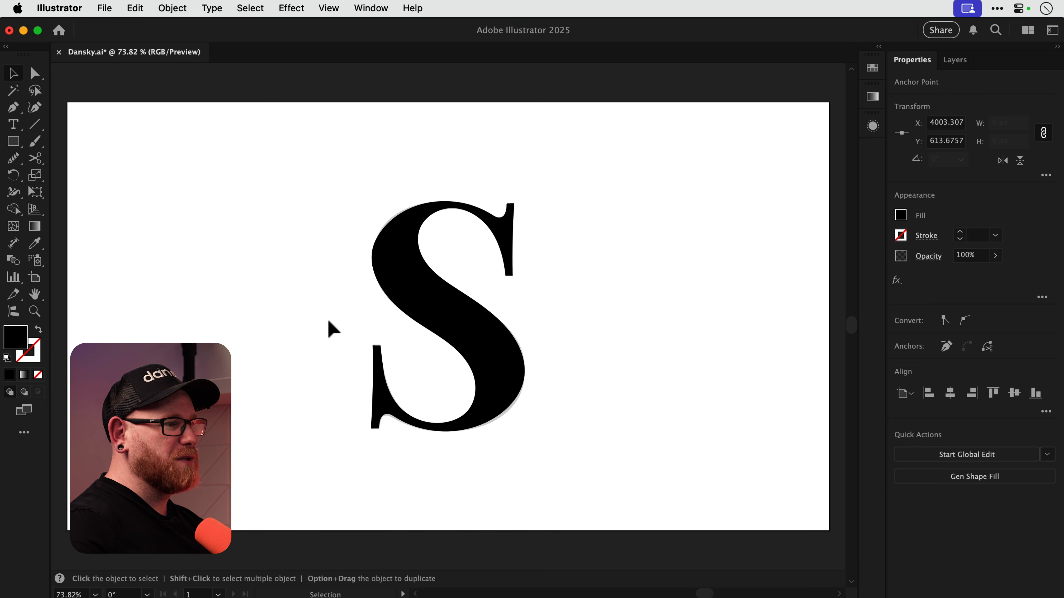
click(329, 322)
click(952, 61)
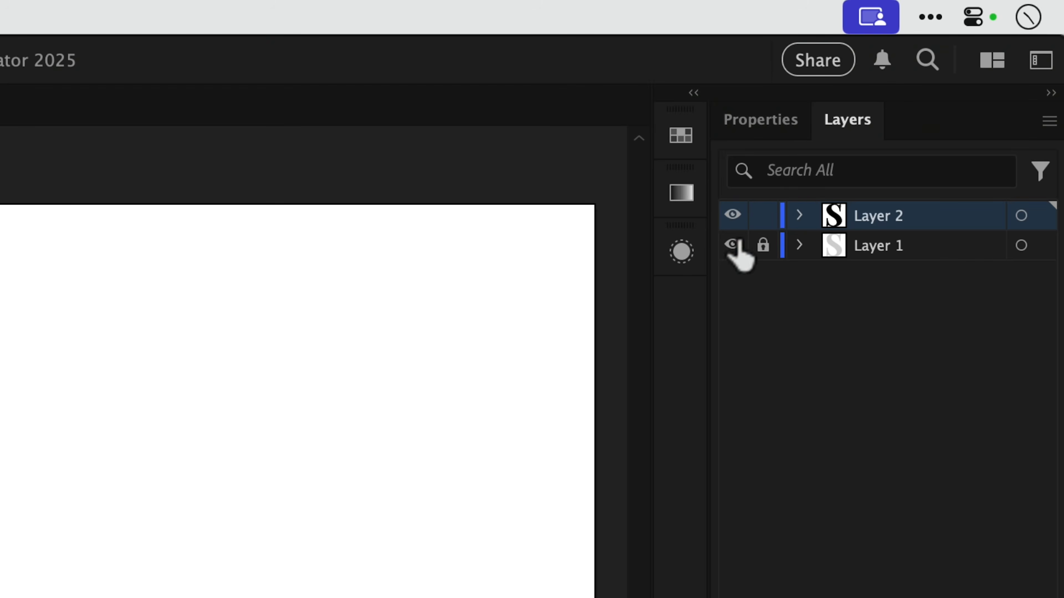